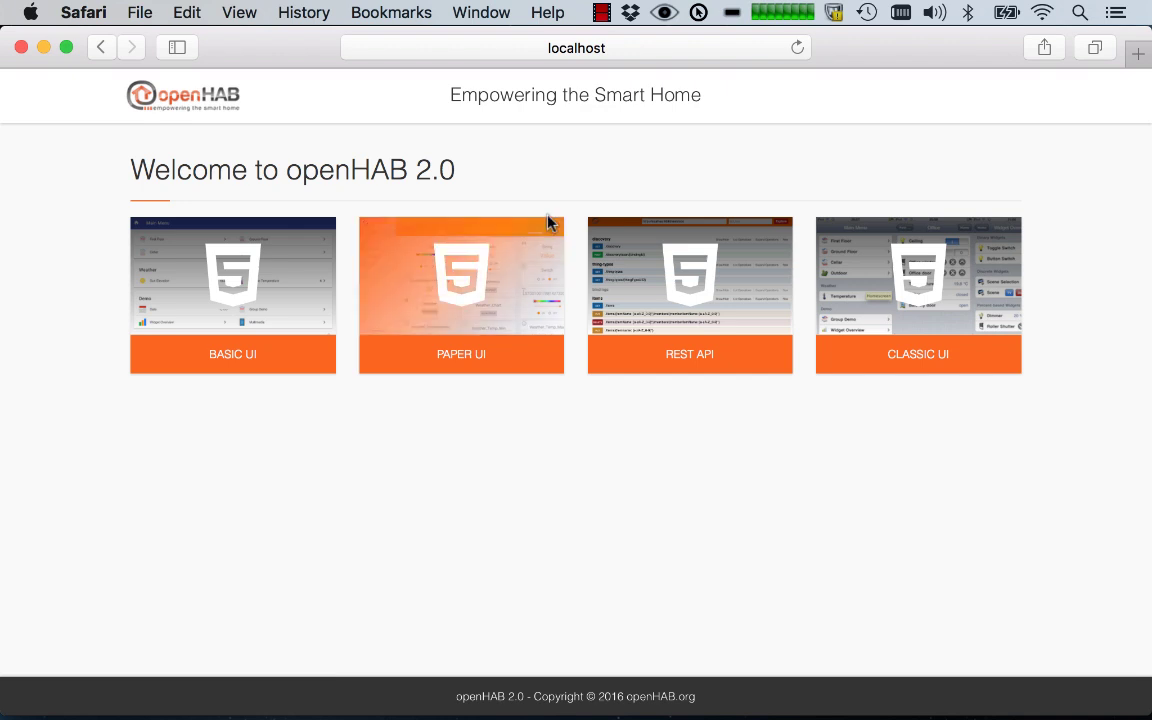
Step: Open Paper UI and look through the available extensions, covering bindings, user interfaces and persistence services
left_click(508, 280)
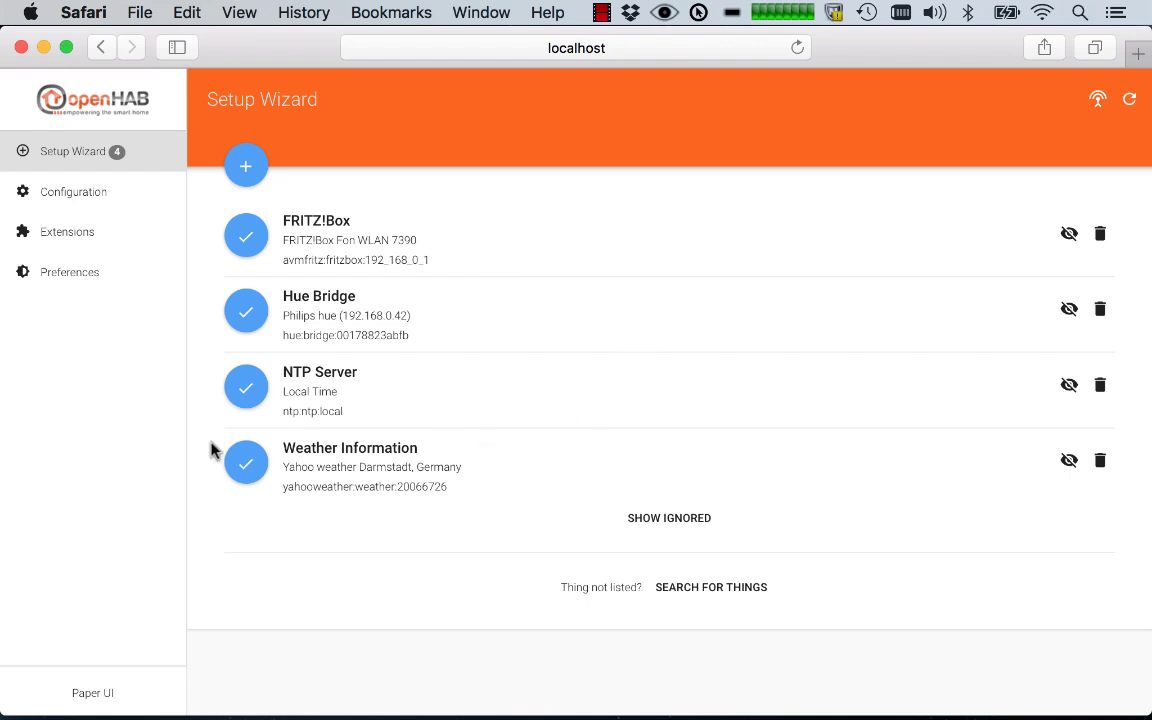
left_click(75, 240)
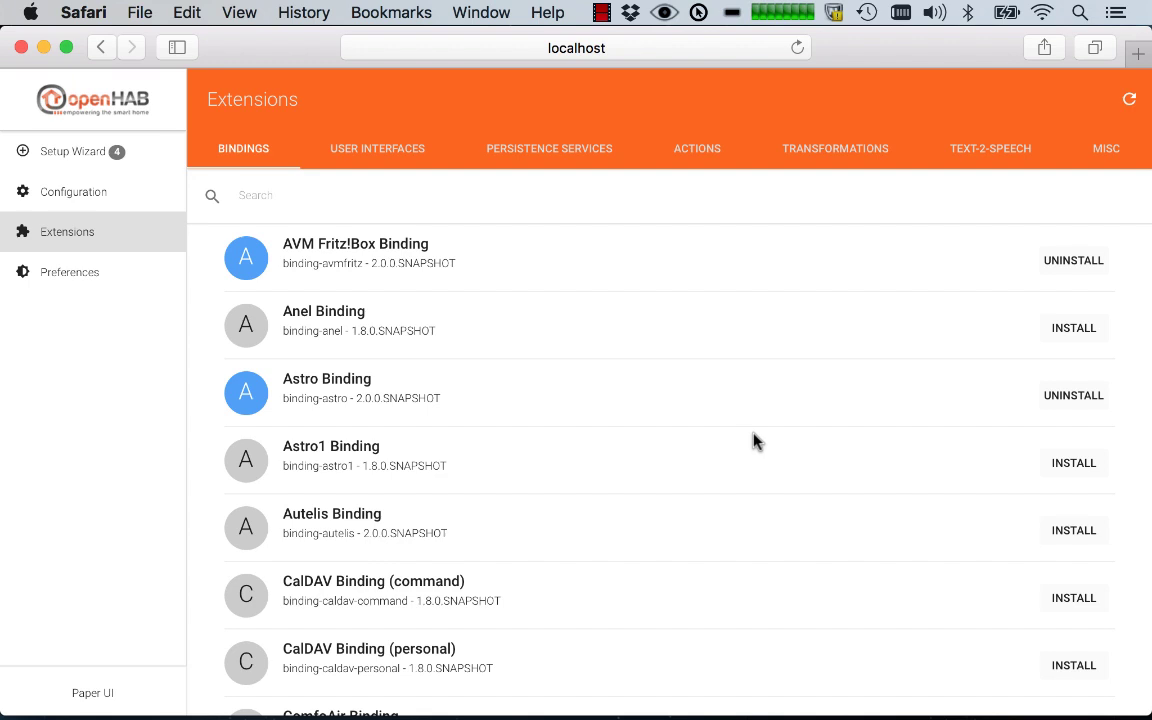
scroll(755, 441, "down", 2)
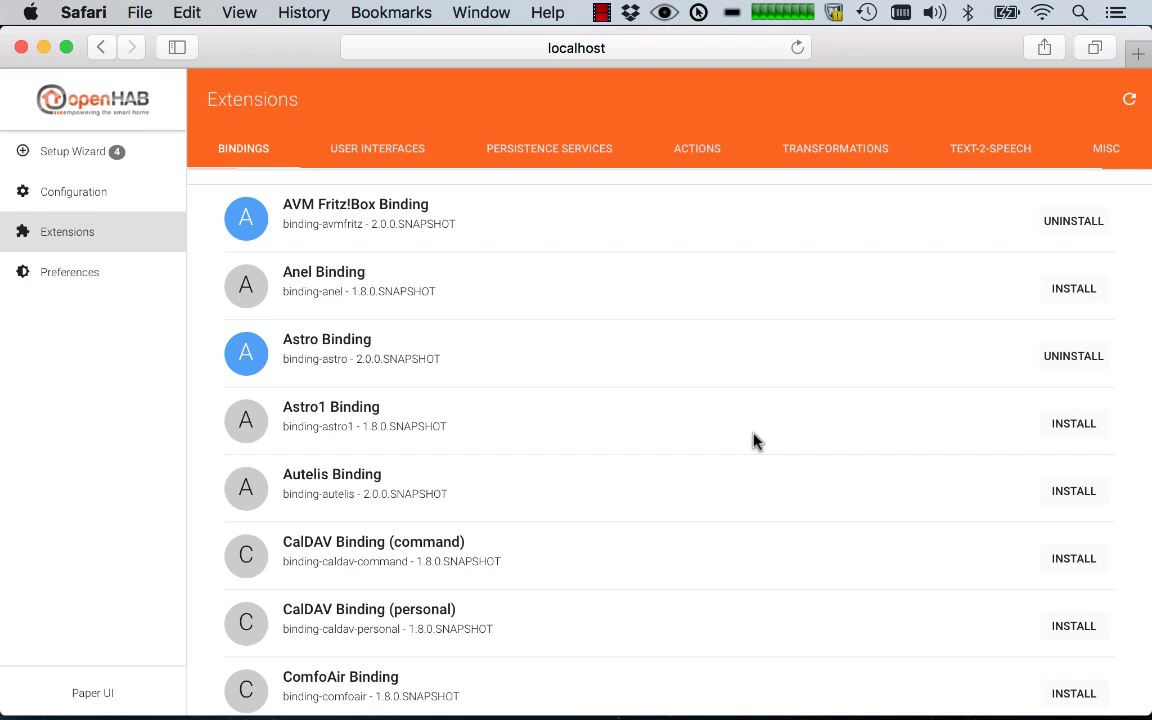
scroll(755, 441, "up", 2)
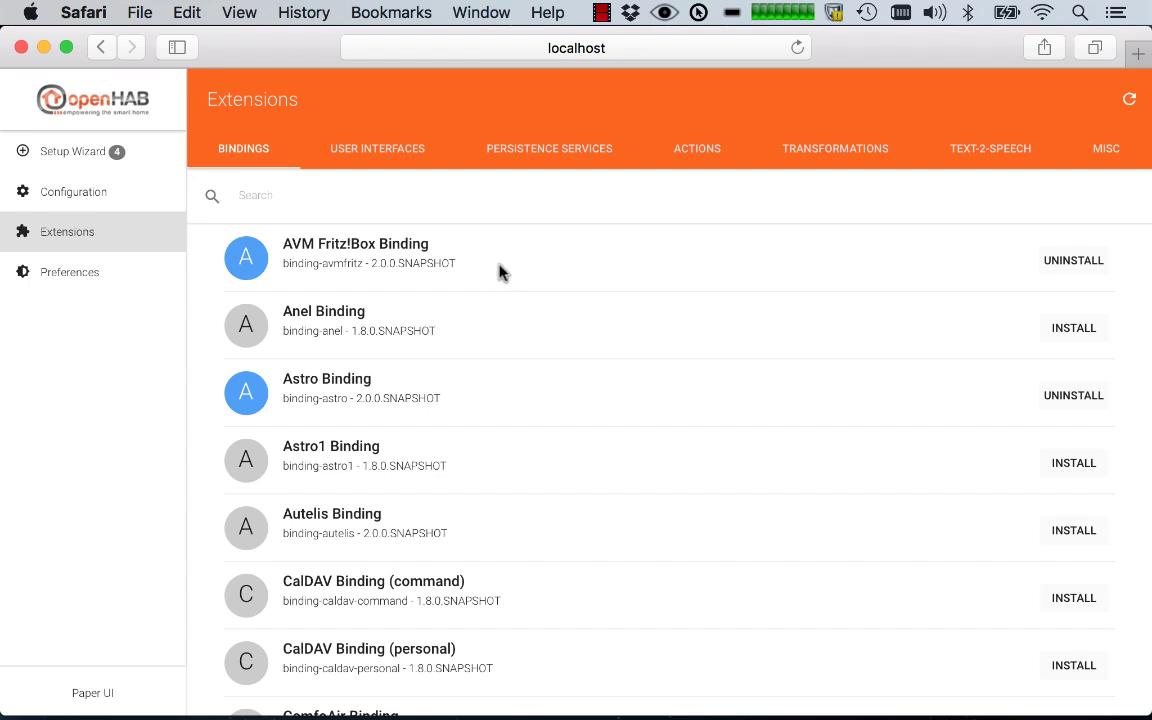
left_click(383, 150)
left_click(562, 146)
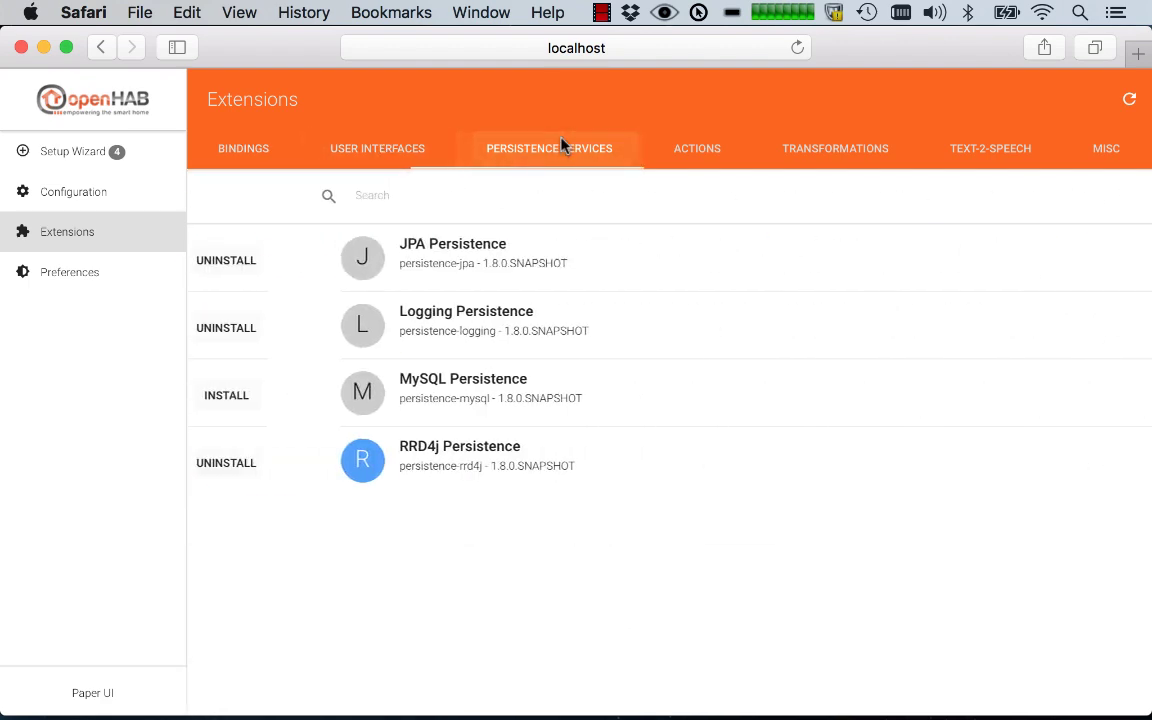
left_click(240, 148)
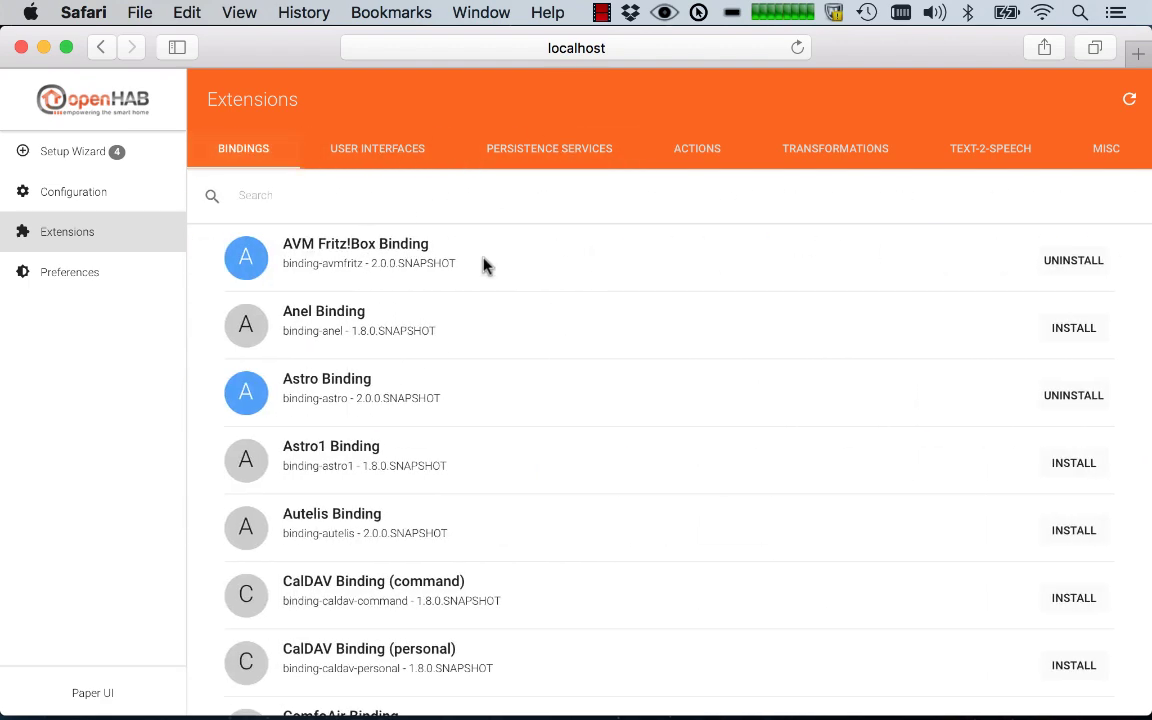
Step: Filter the available bindings by "kn", install the KNX Binding and clear the search filter
left_click(275, 195)
type("k")
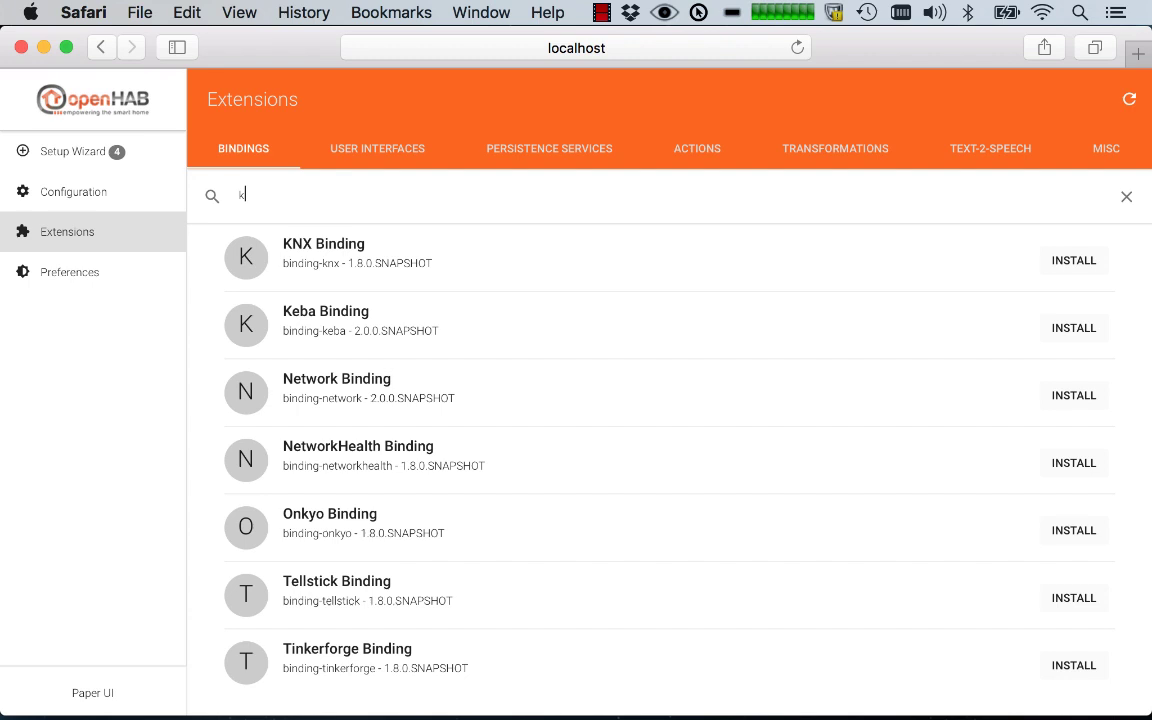
type("n")
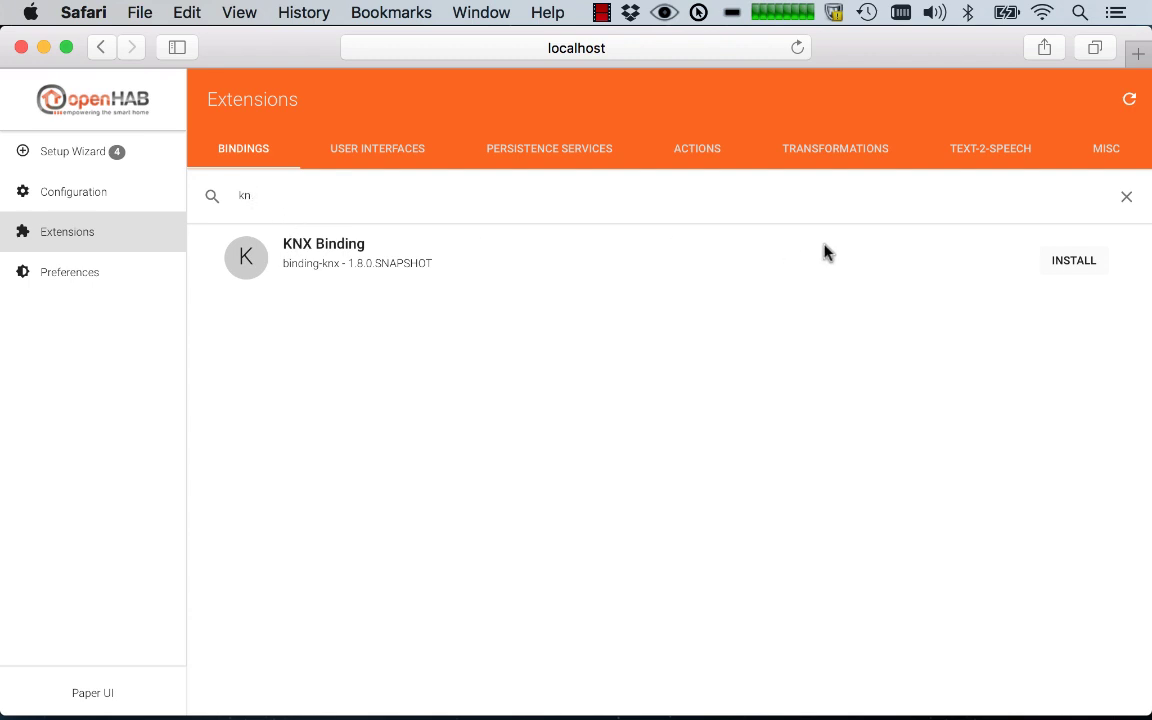
left_click(1073, 262)
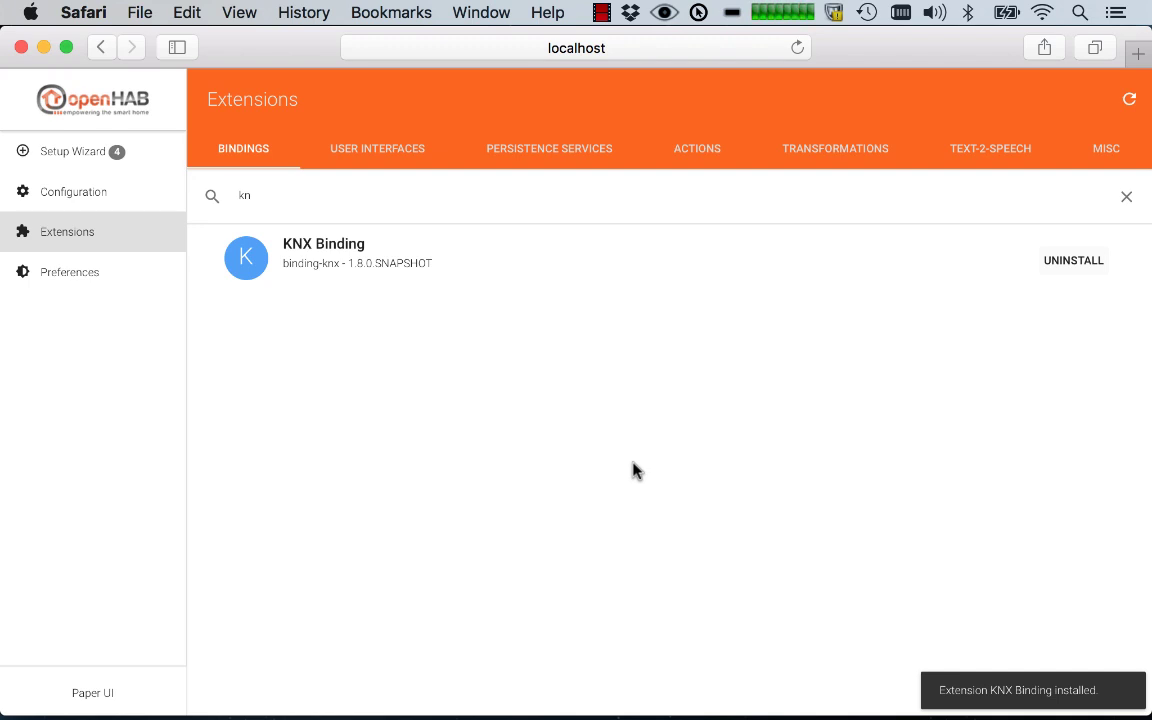
left_click(267, 195)
key("BackSpace")
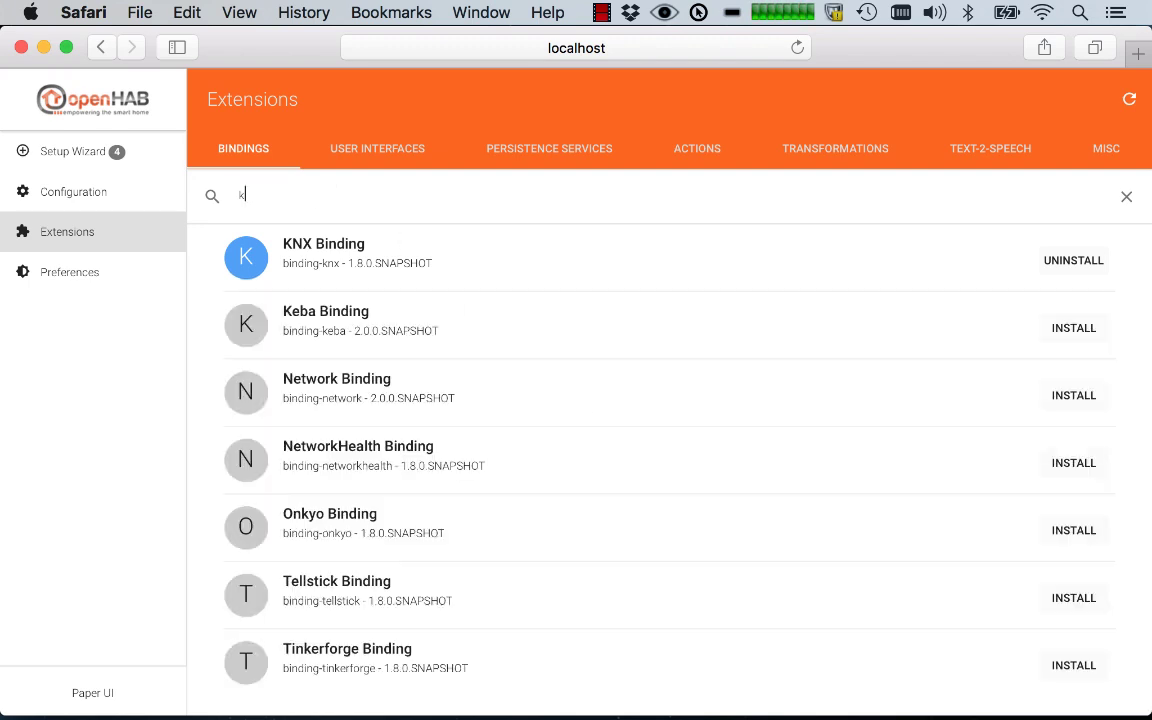
key("BackSpace")
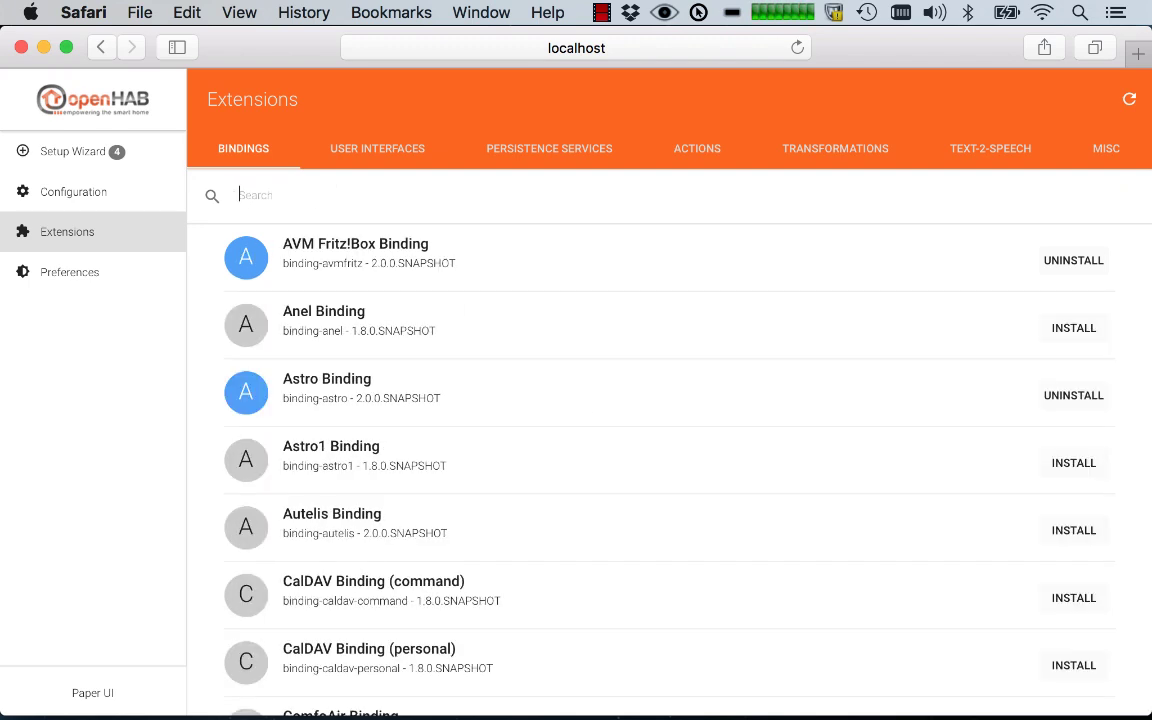
Step: Show the configured bindings and review the WeMo Binding's details and supported things
left_click(60, 194)
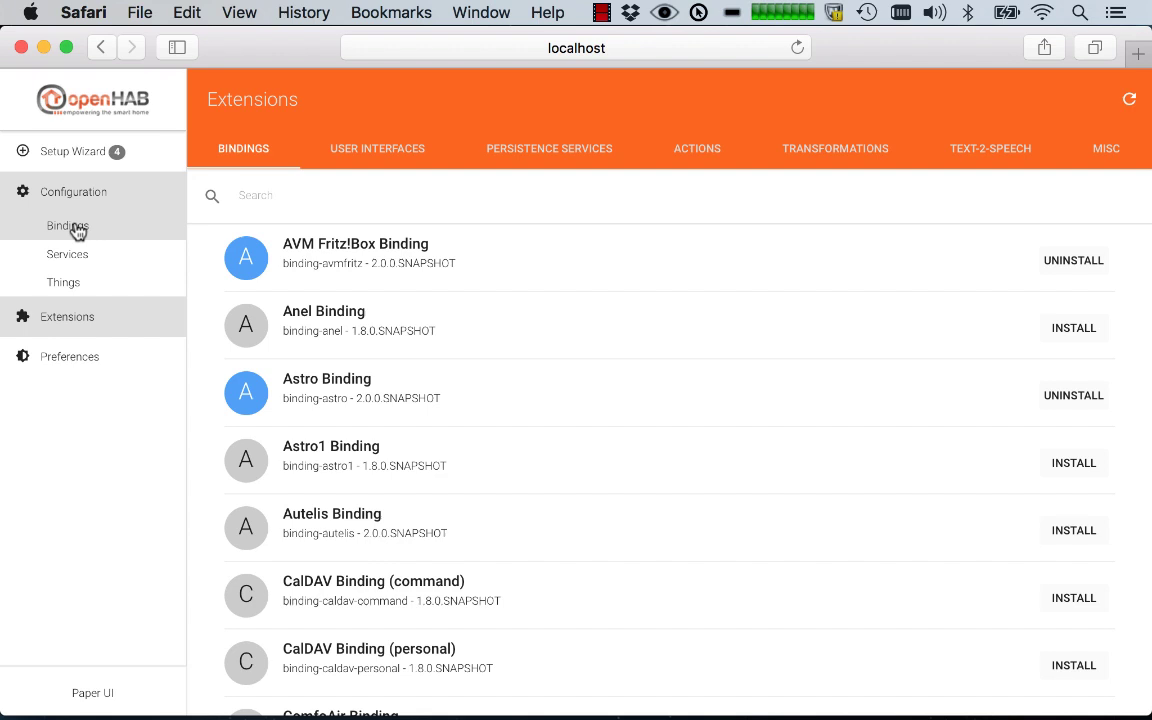
left_click(70, 228)
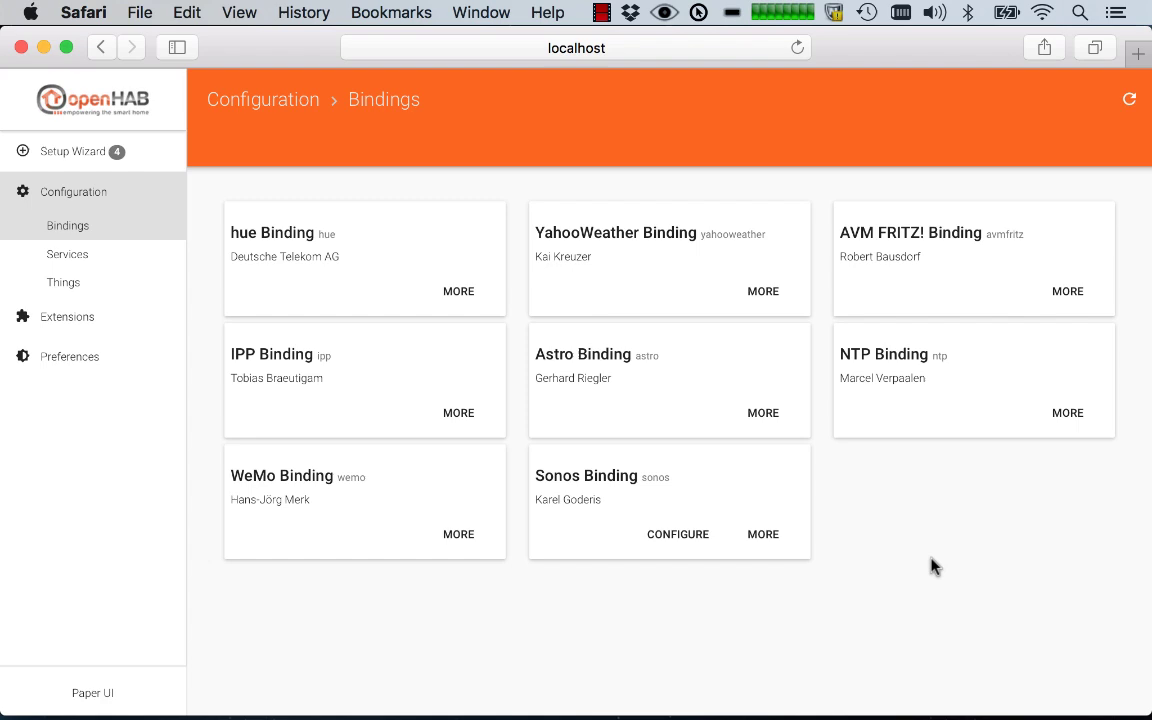
left_click(458, 534)
scroll(656, 497, "down", 3)
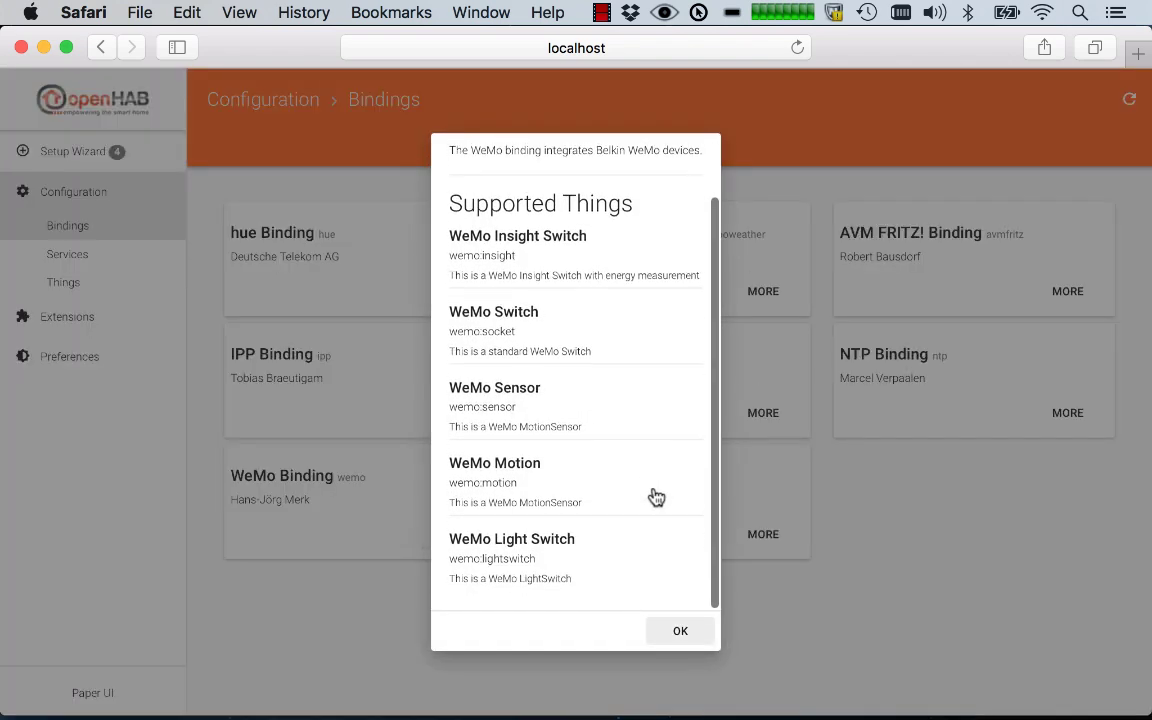
scroll(656, 497, "up", 3)
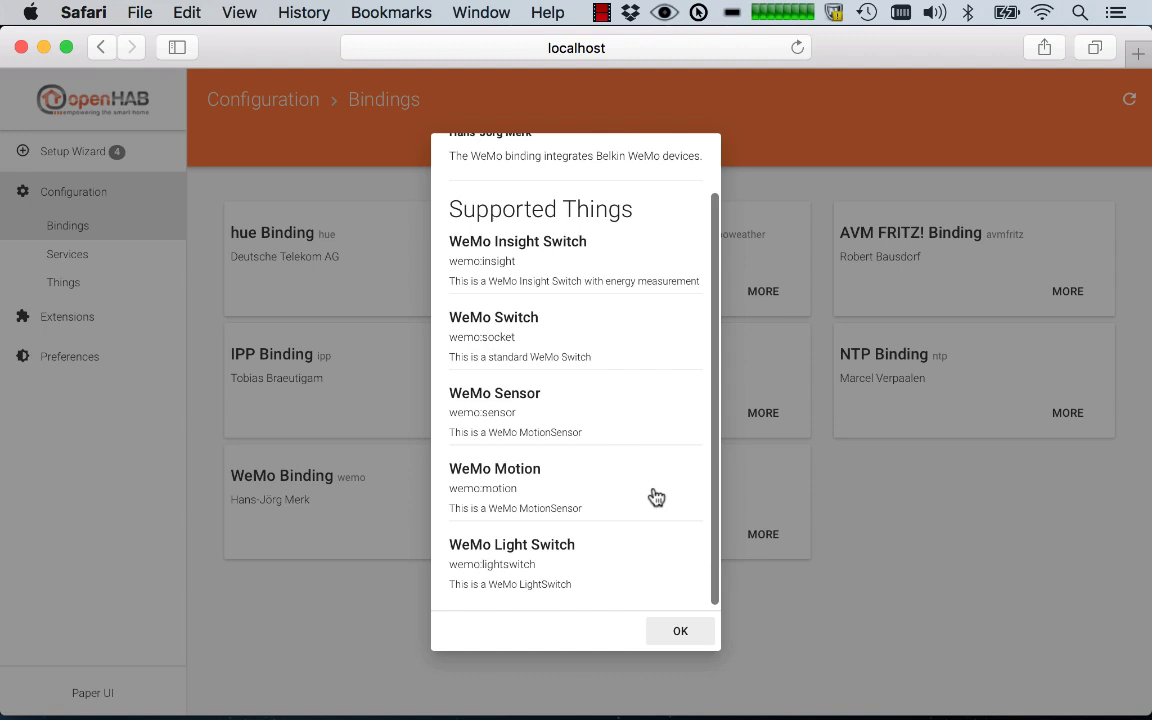
left_click(681, 638)
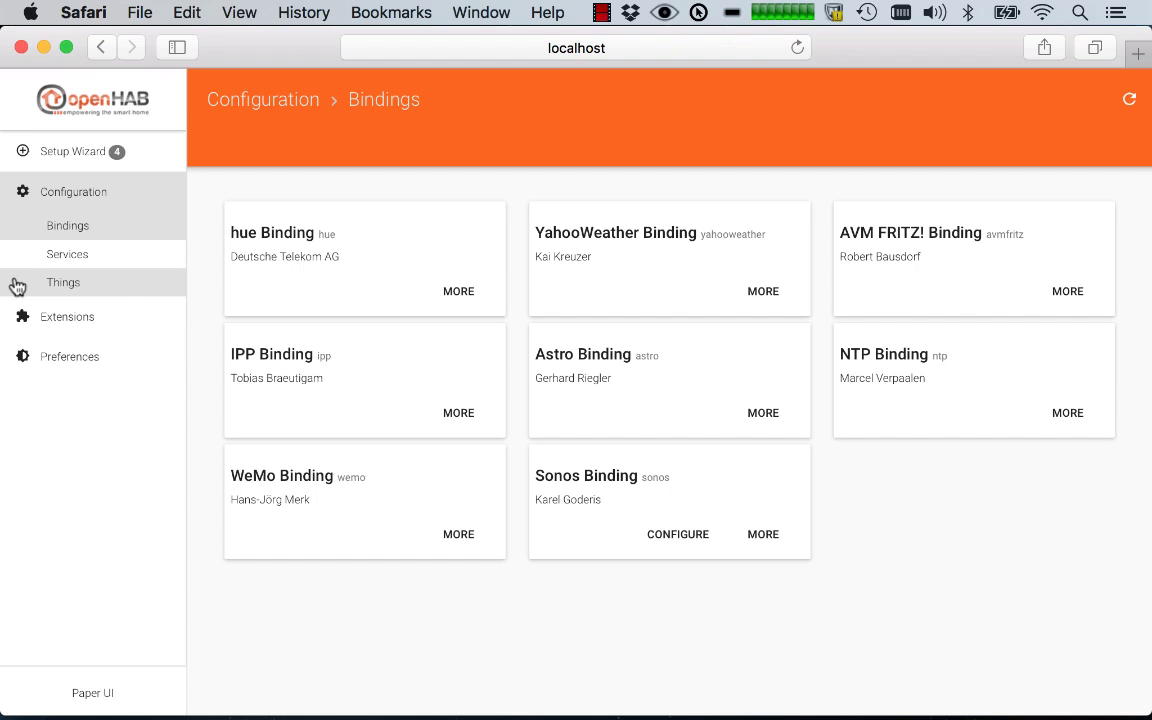
Step: Configure the Basic UI service to use Vector icons with widget icon rendering set to Enable, and save it
left_click(58, 256)
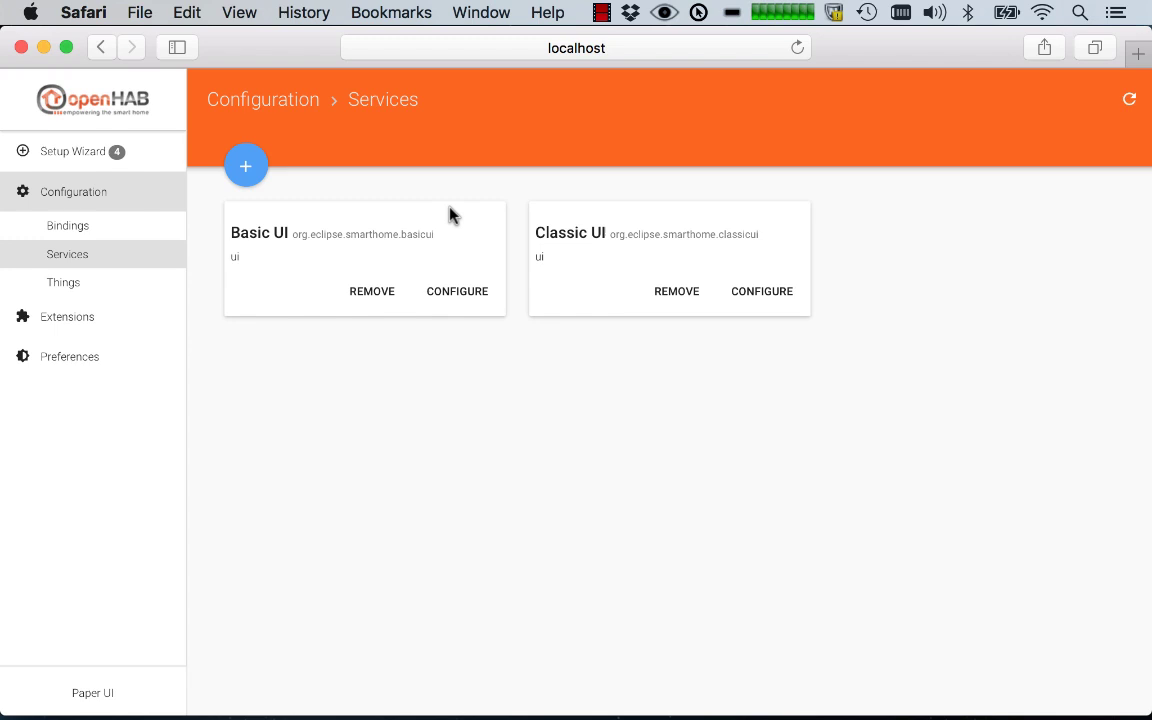
left_click(460, 289)
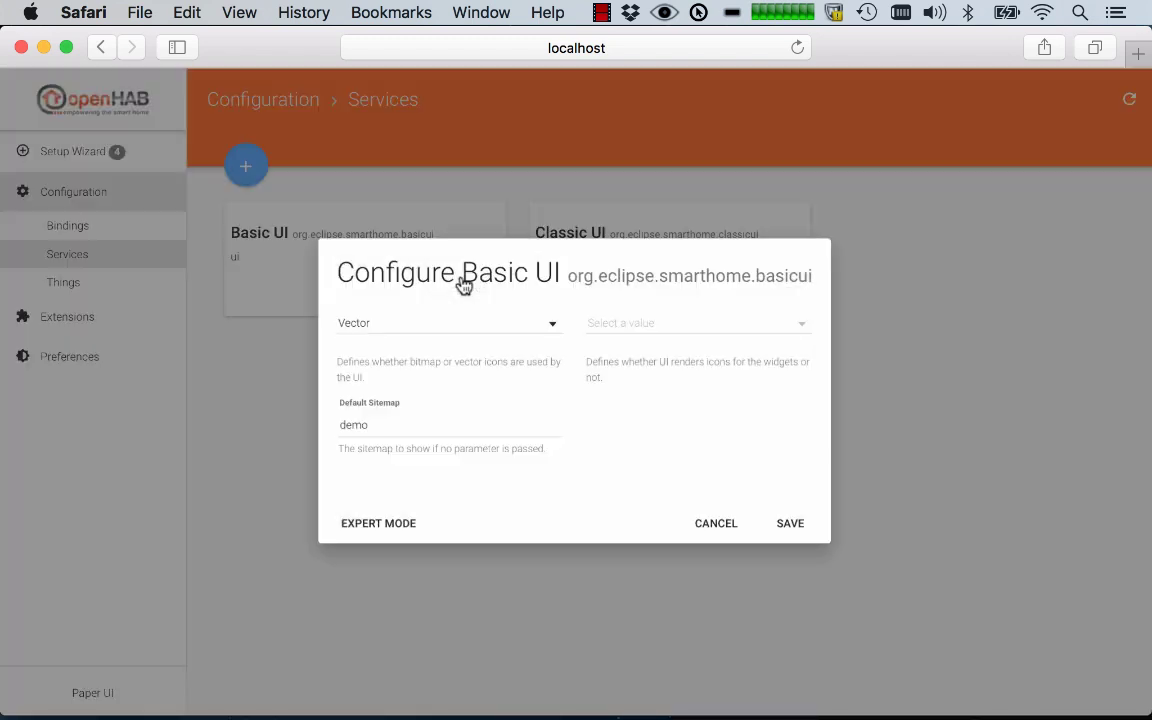
left_click(477, 327)
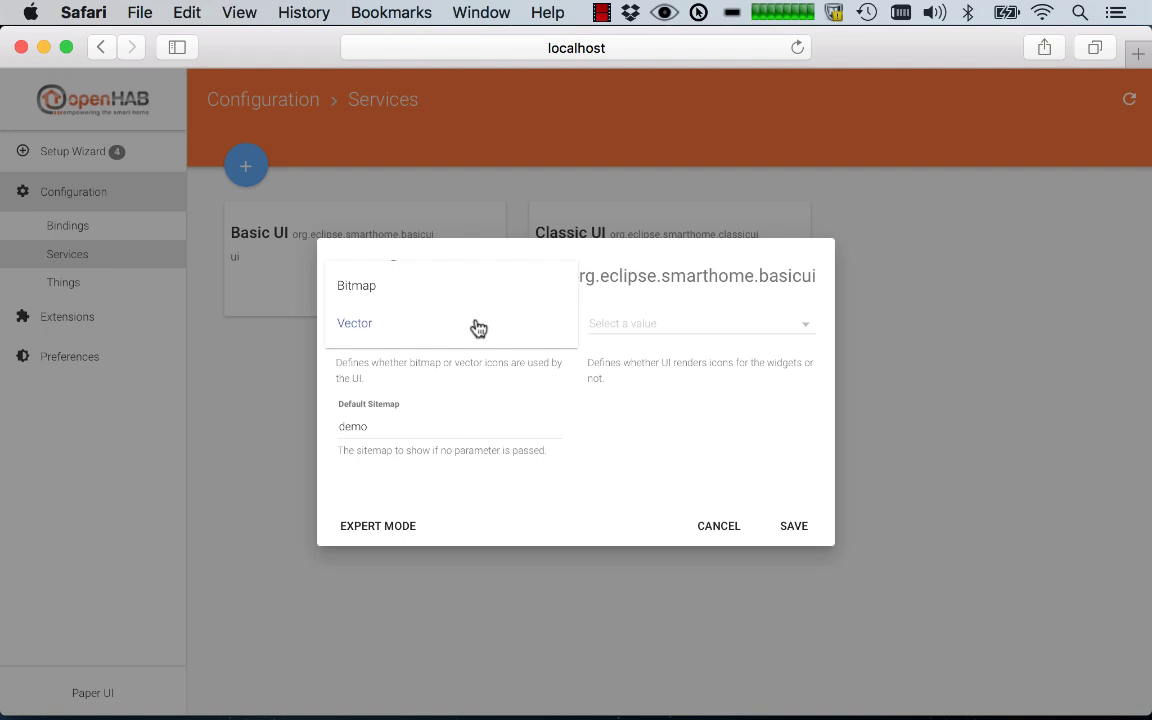
left_click(364, 330)
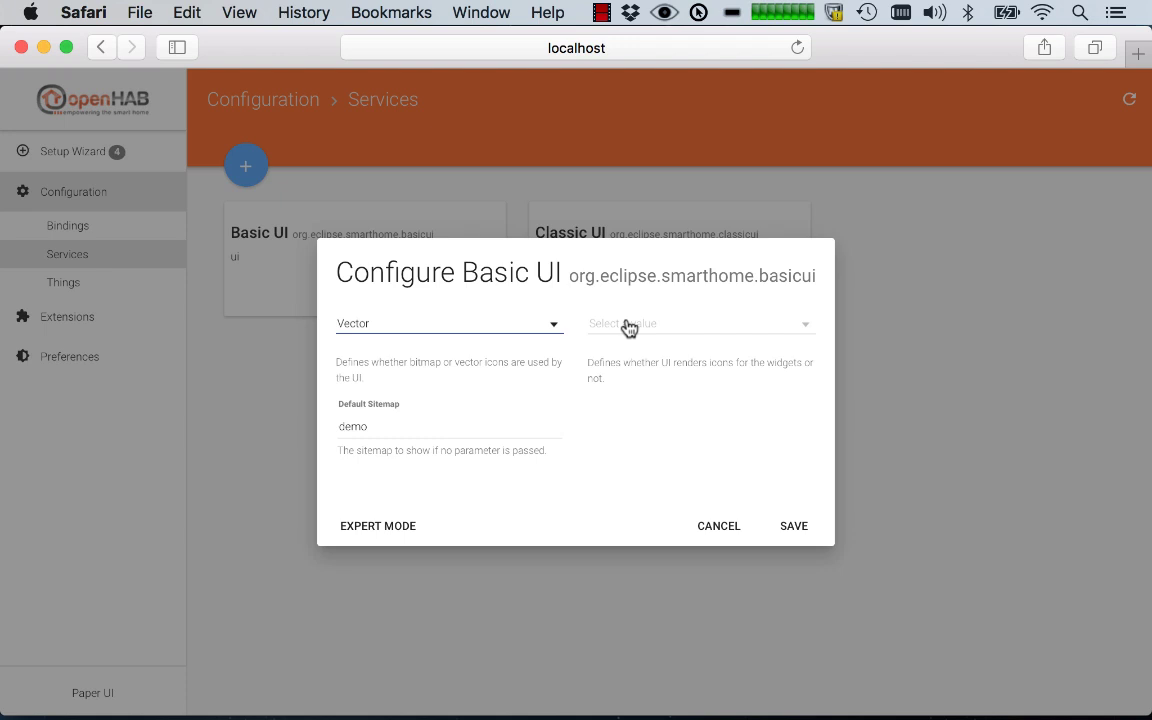
left_click(690, 325)
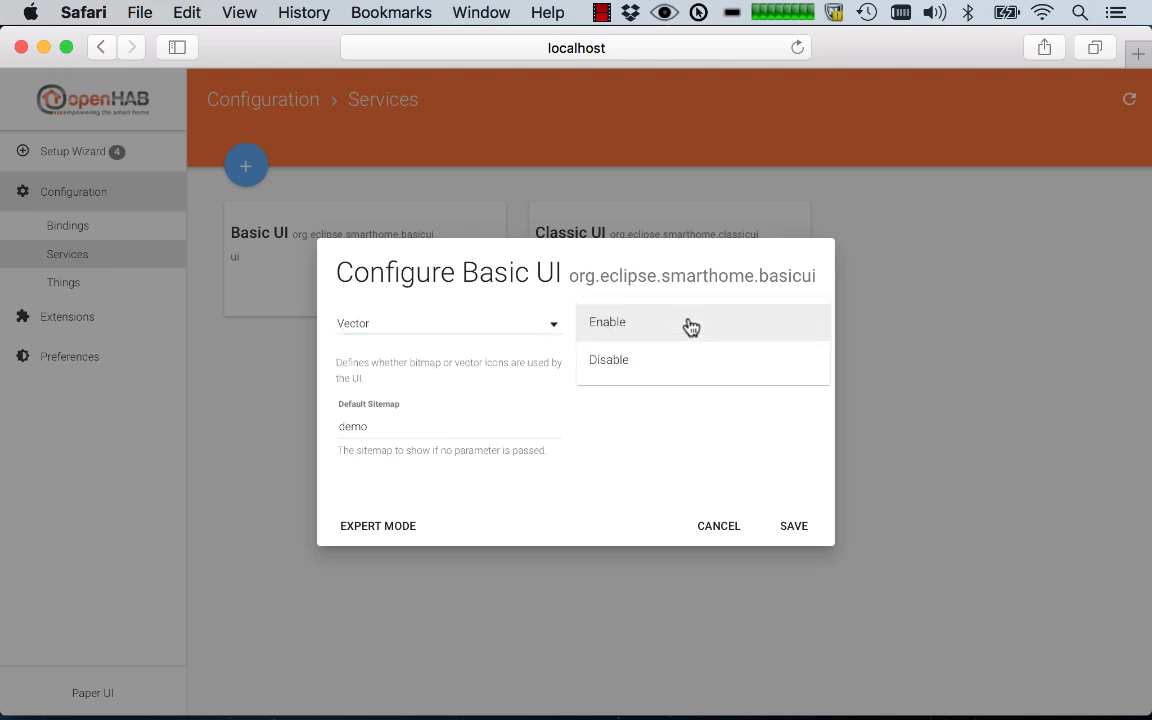
left_click(622, 324)
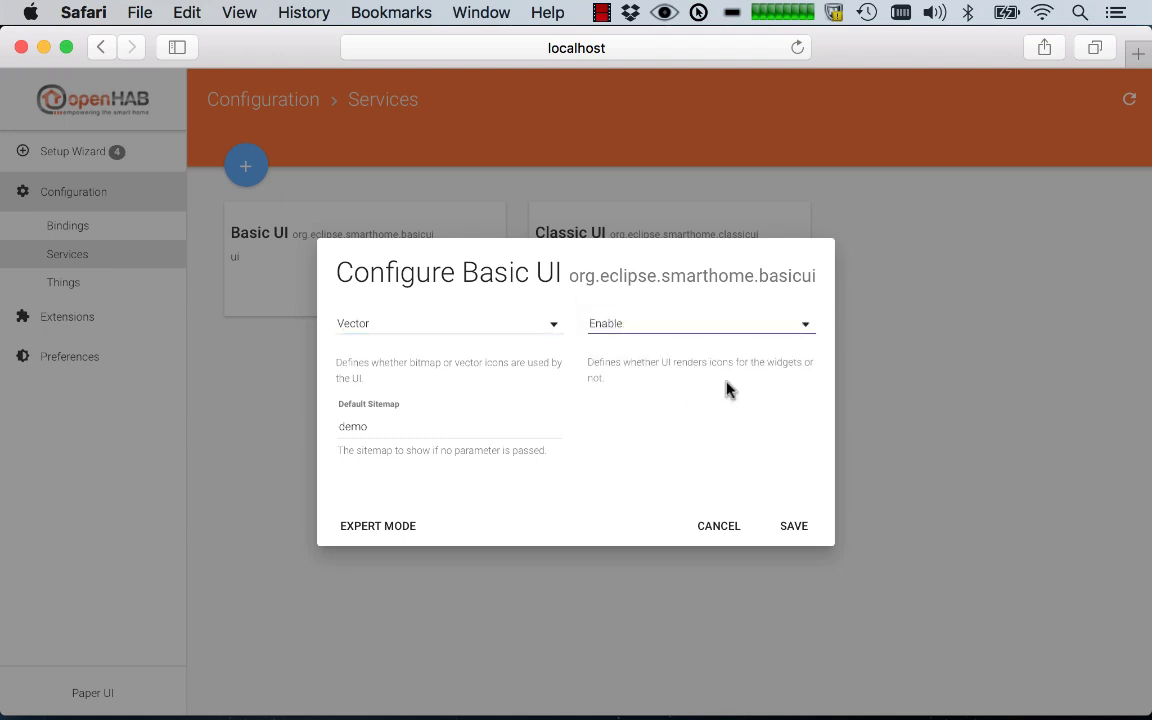
left_click(416, 427)
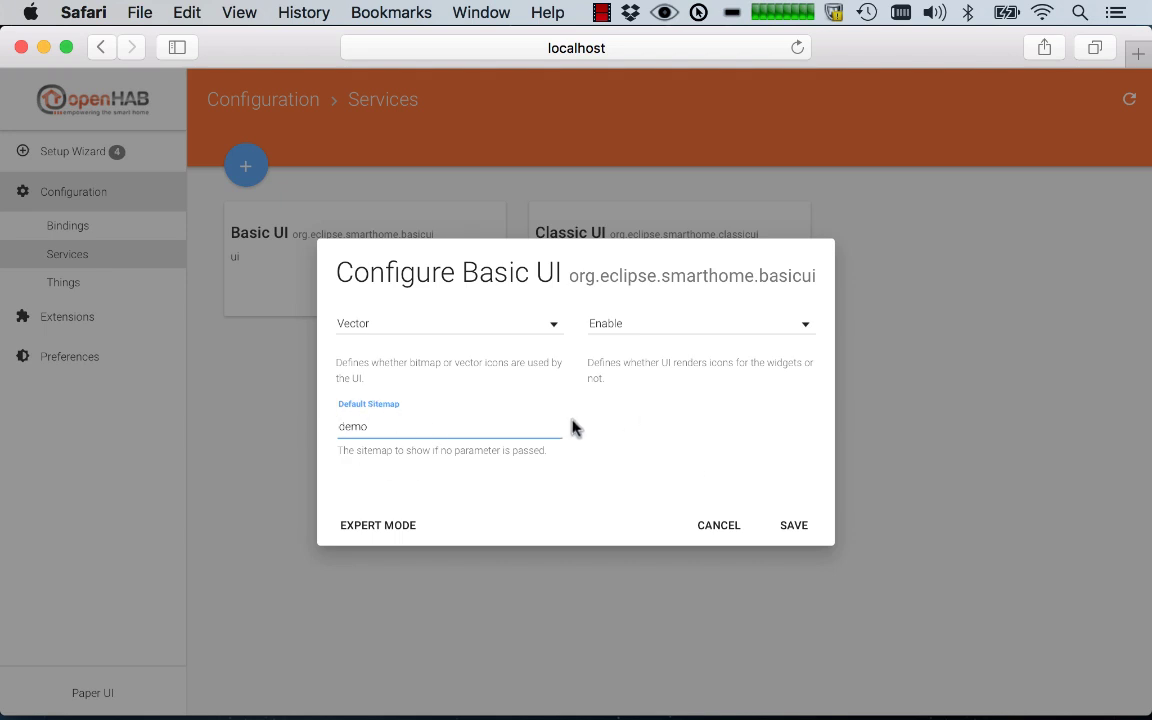
left_click(799, 519)
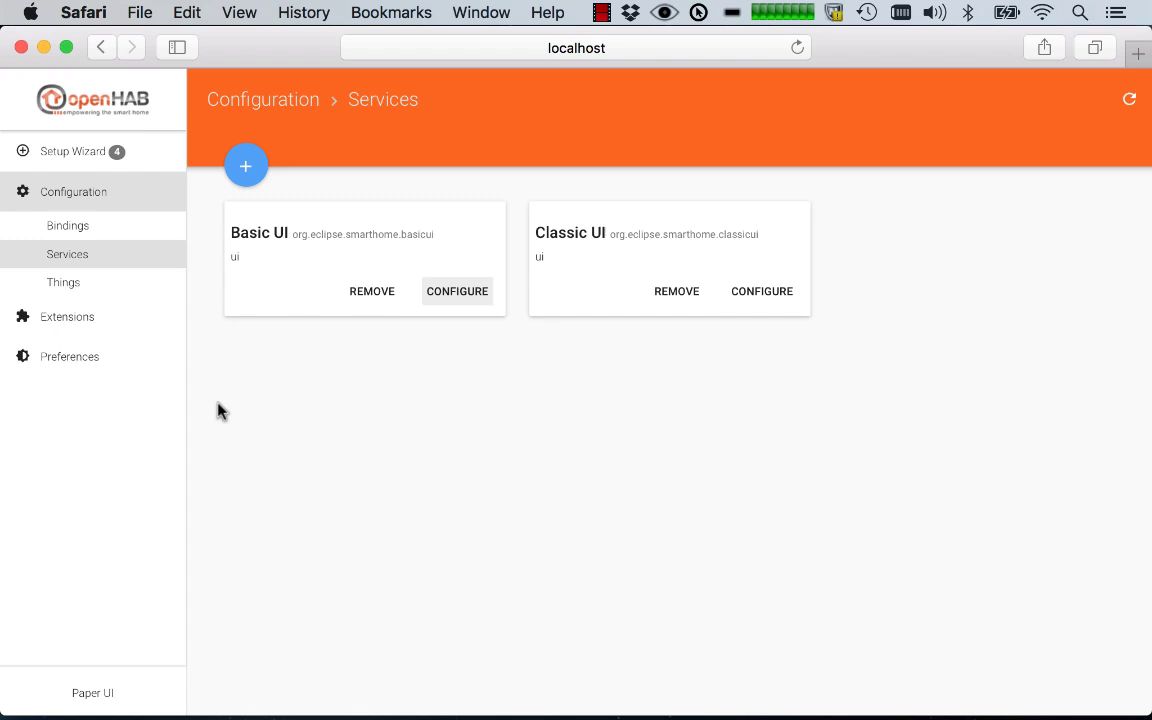
Step: Add the discovered Weather Information entry from the Setup Wizard as a thing and show its details
left_click(60, 151)
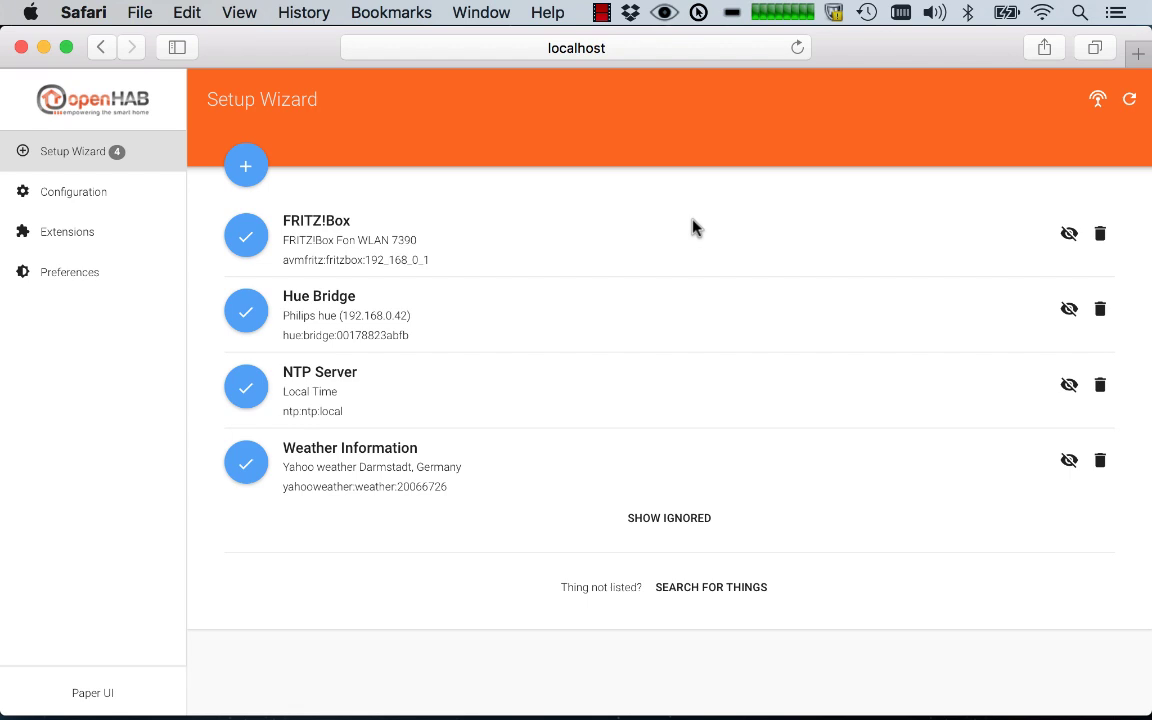
left_click(247, 460)
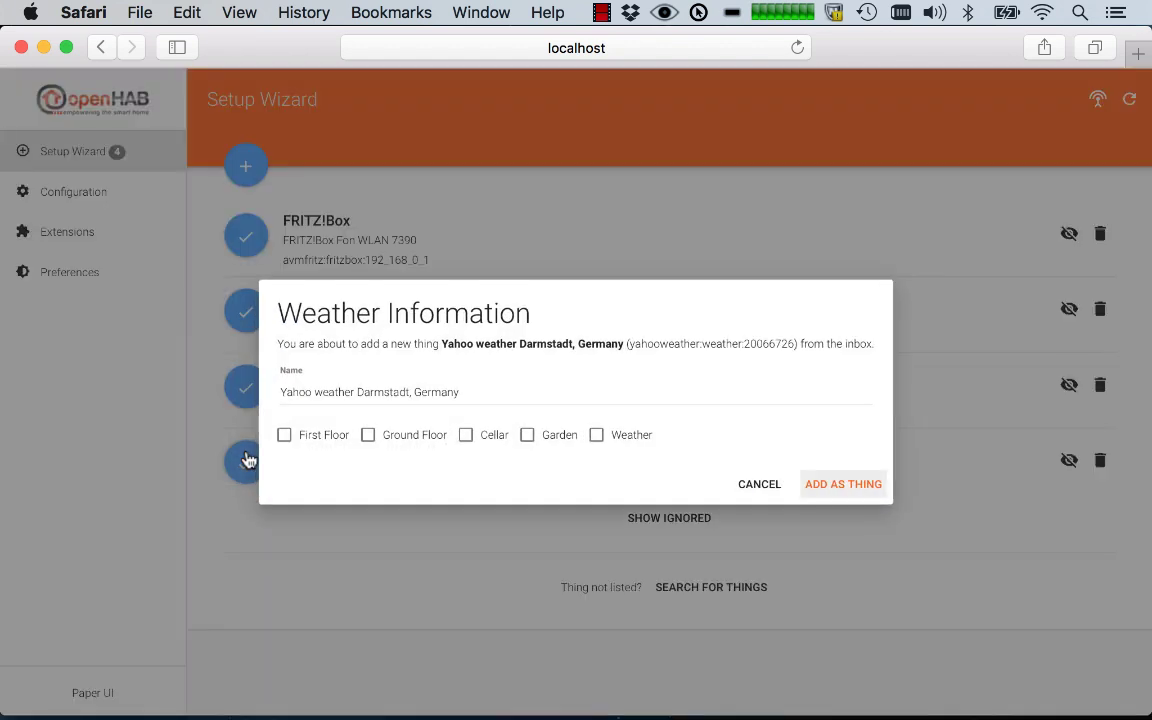
left_click(842, 484)
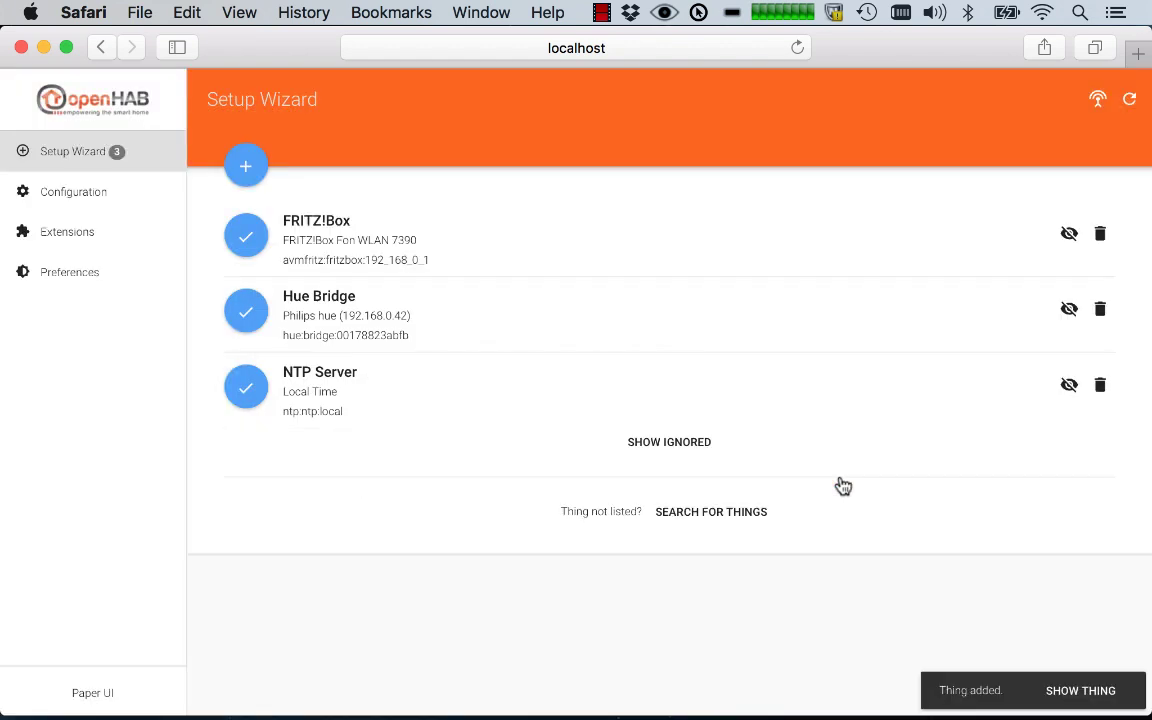
left_click(1082, 692)
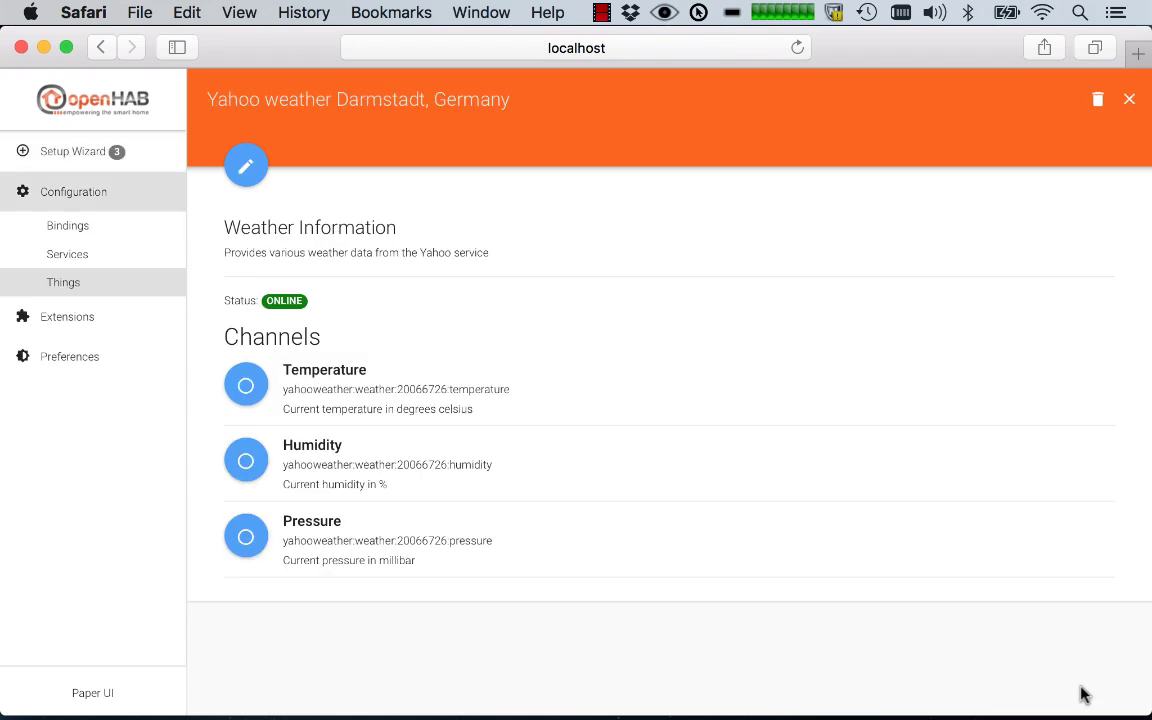
Step: Link the weather thing's Temperature channel to the Weather_Temperature item
left_click(245, 388)
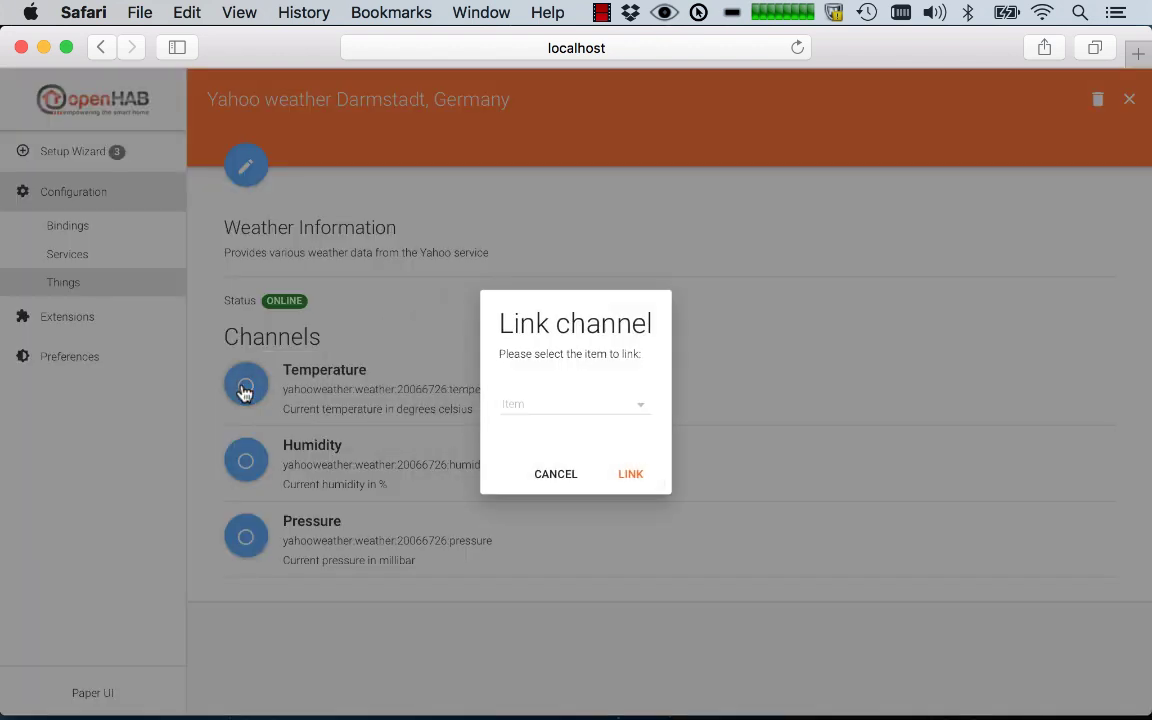
left_click(577, 415)
scroll(585, 505, "down", 5)
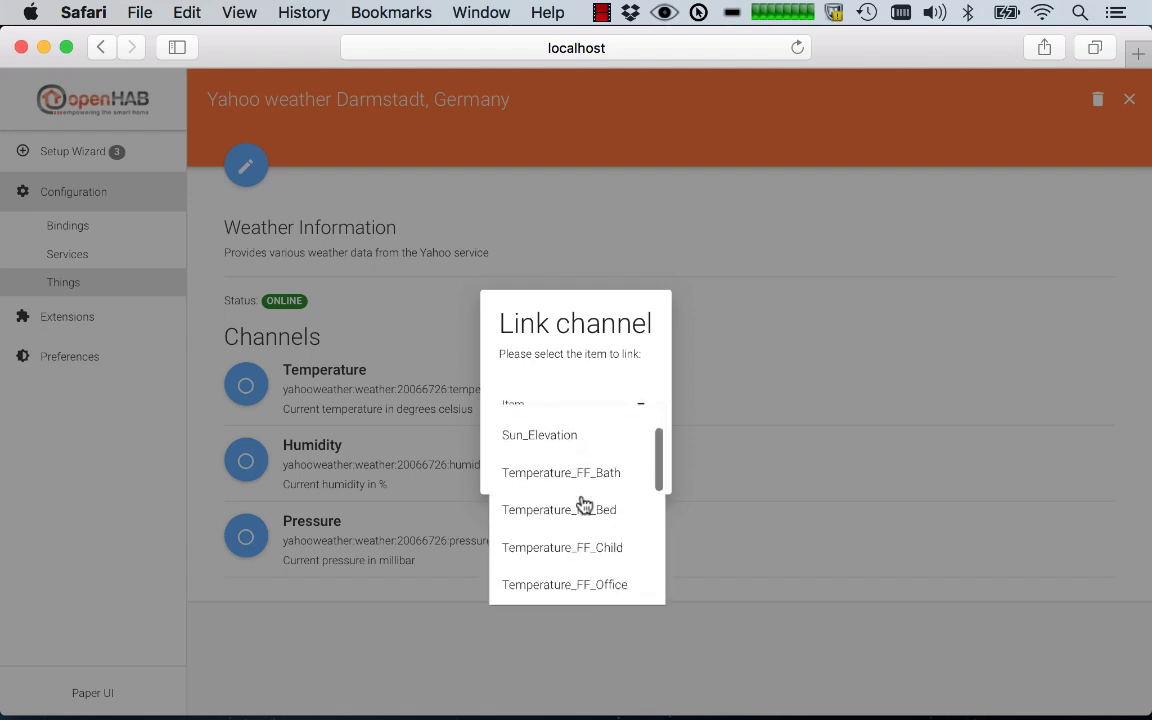
scroll(585, 505, "down", 5)
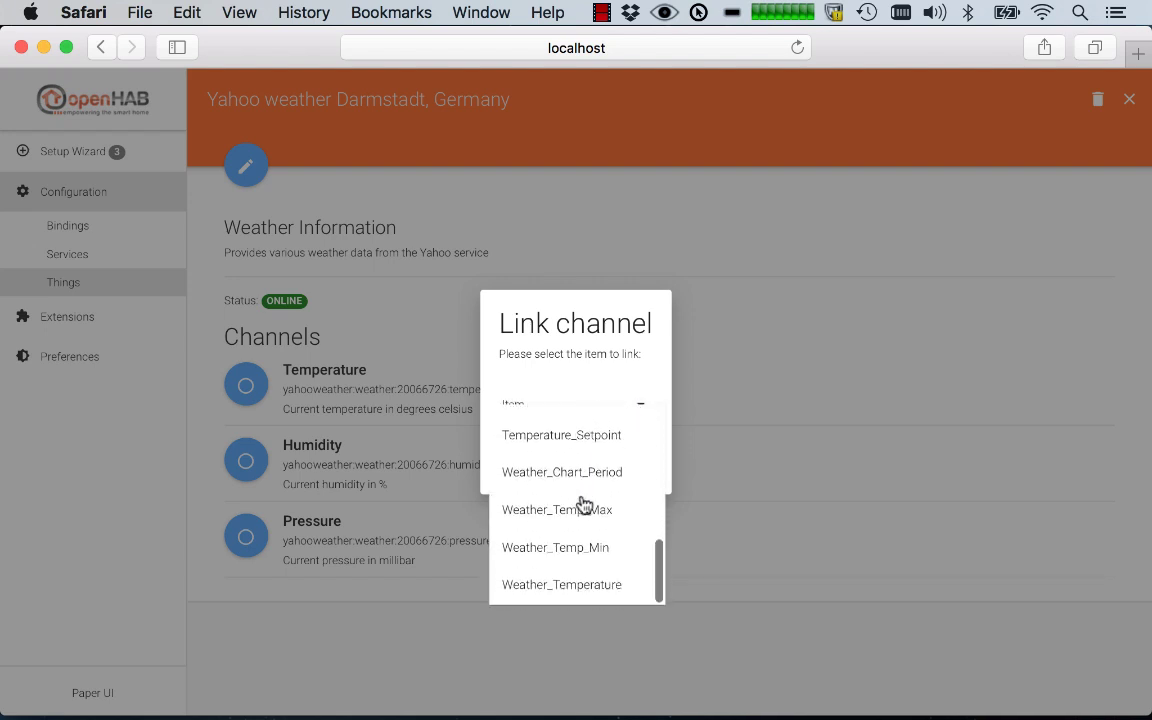
left_click(573, 590)
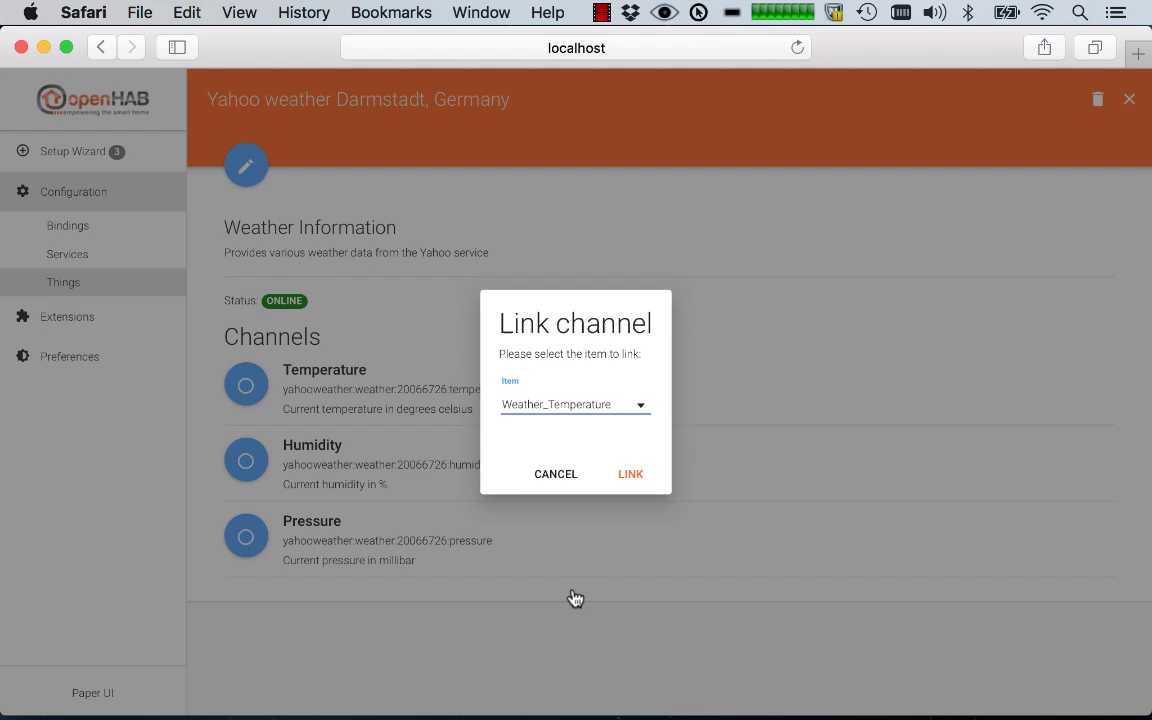
left_click(632, 475)
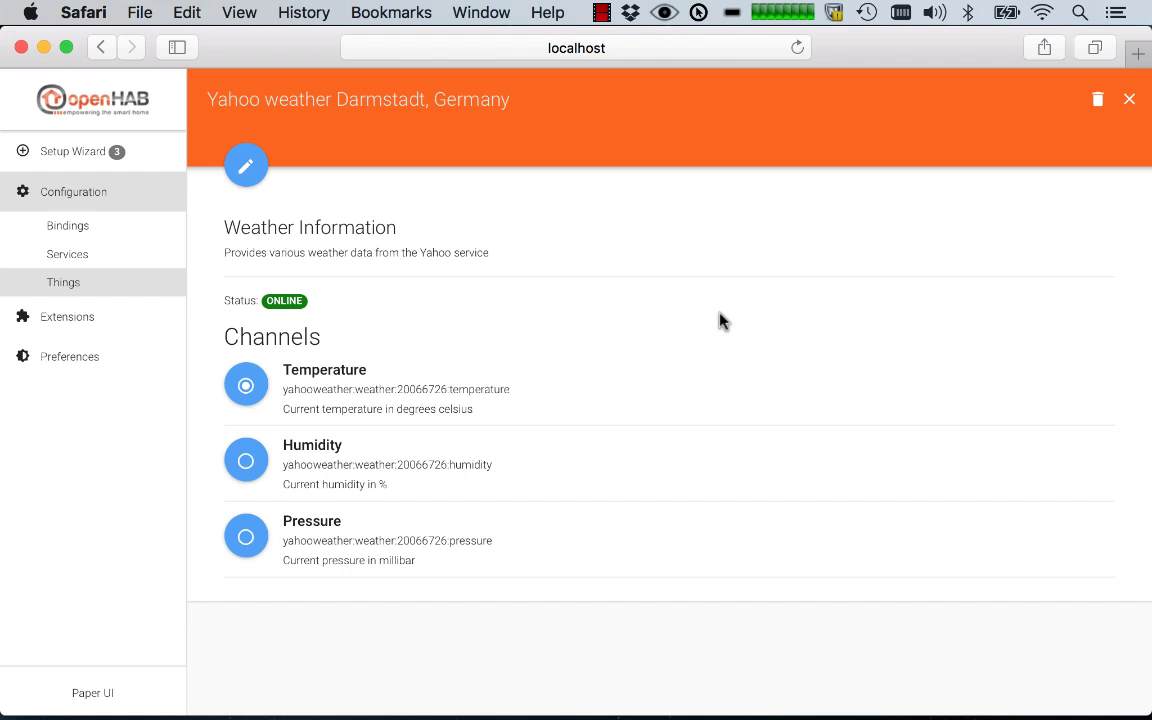
Step: Switch to TextEdit and examine the Weather_Temperature item name and its http binding configuration in demo.items
key("super+Tab")
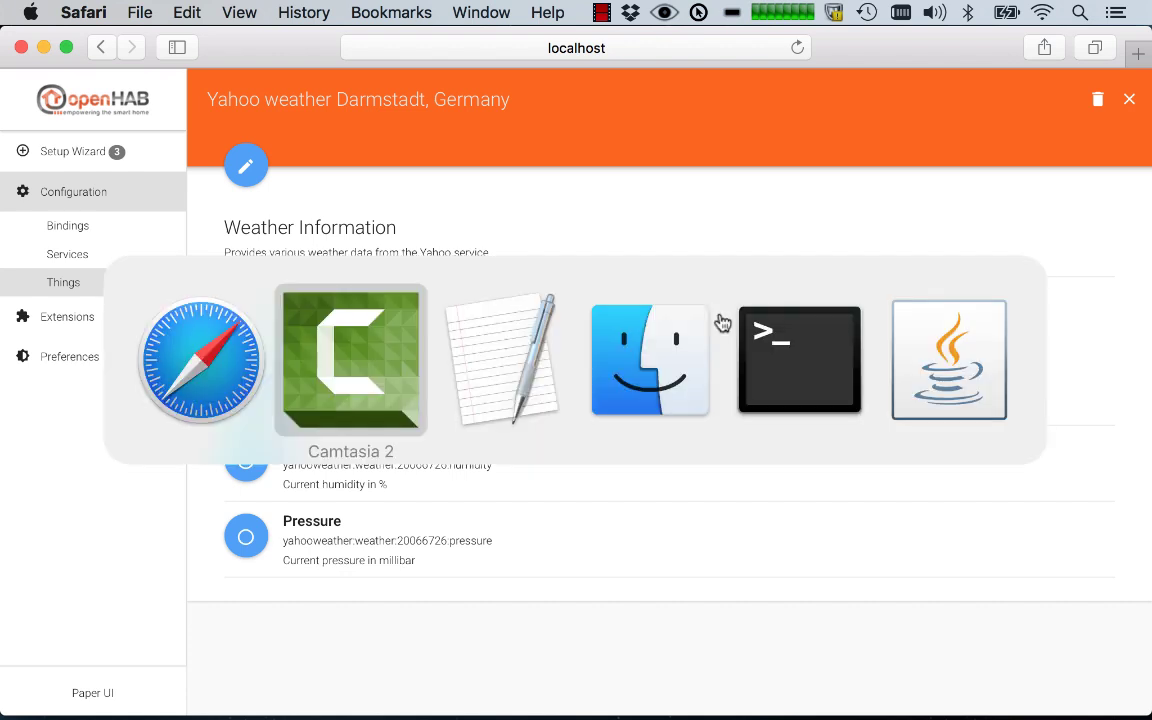
key("super+Tab")
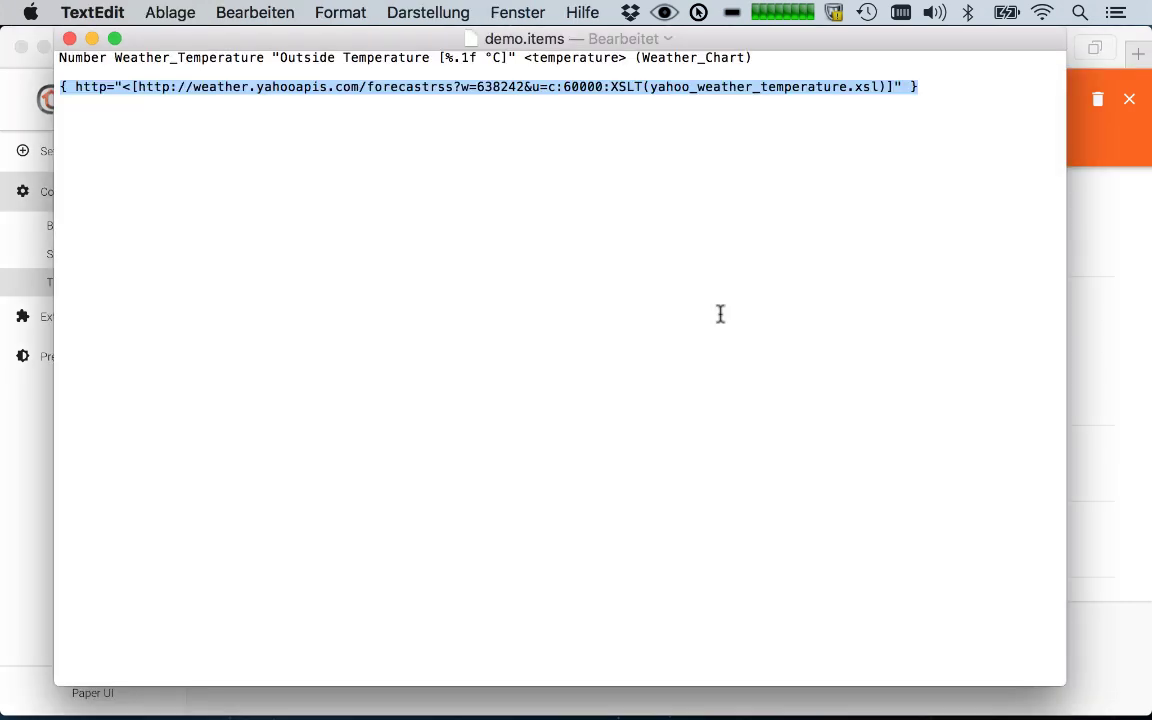
left_click(512, 221)
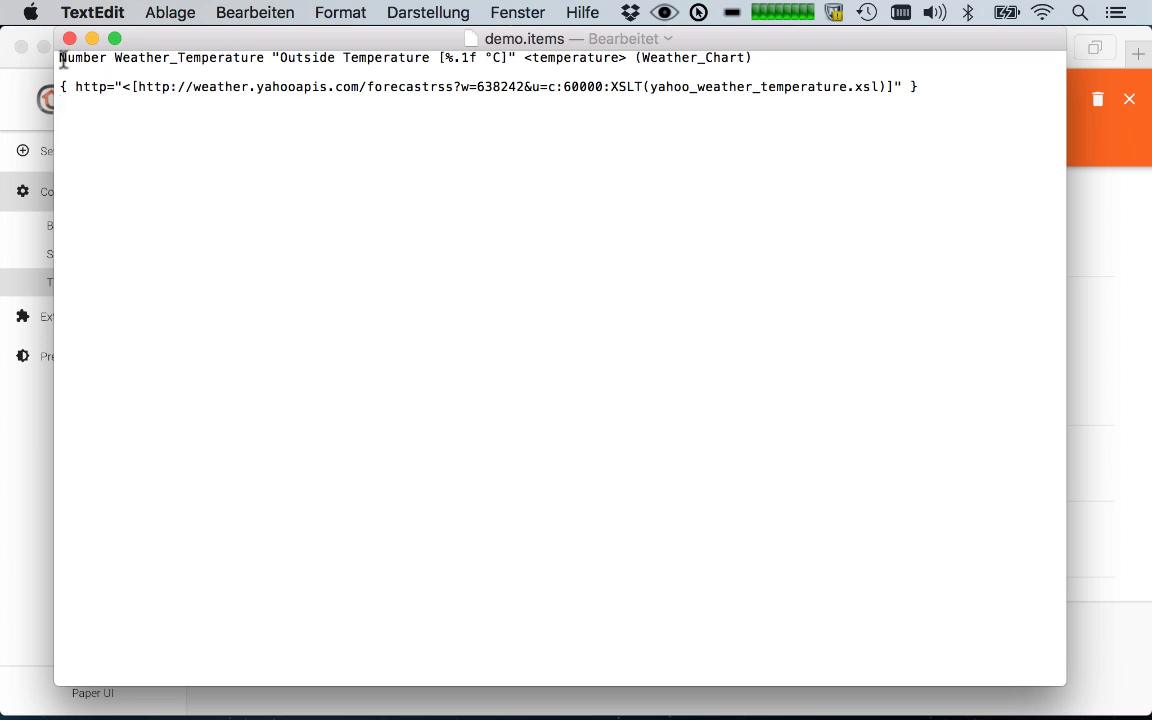
left_click_drag(53, 52, 276, 48)
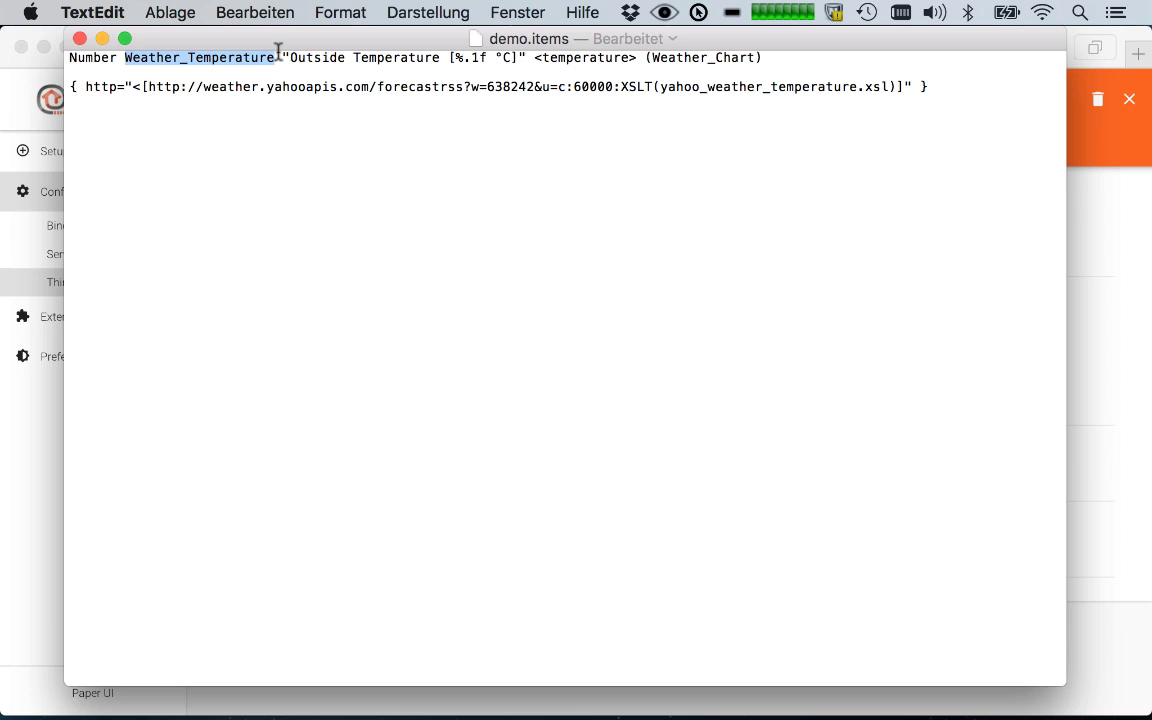
left_click(312, 217)
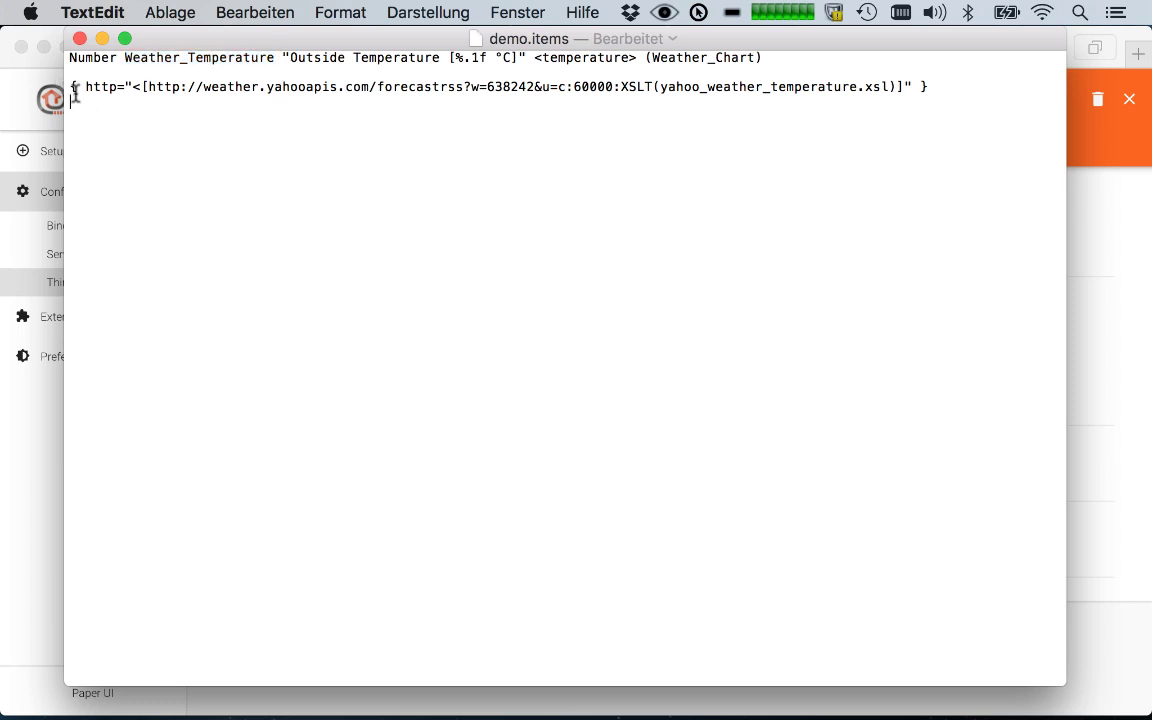
left_click_drag(71, 87, 945, 87)
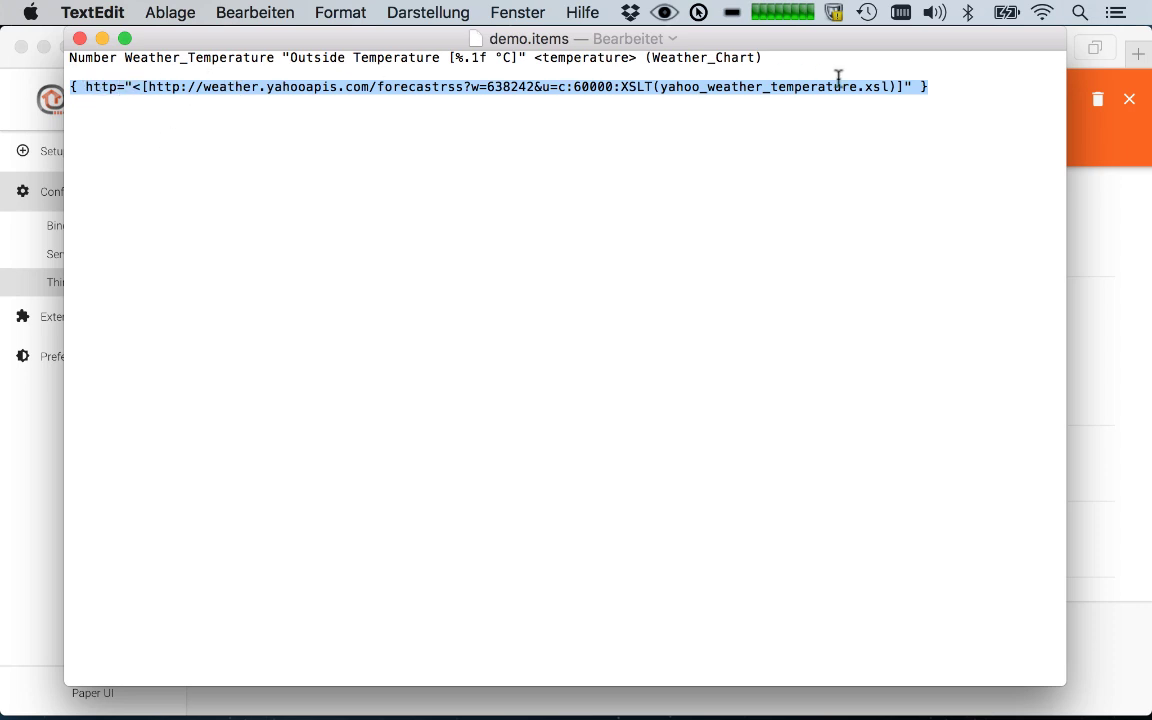
left_click(949, 88)
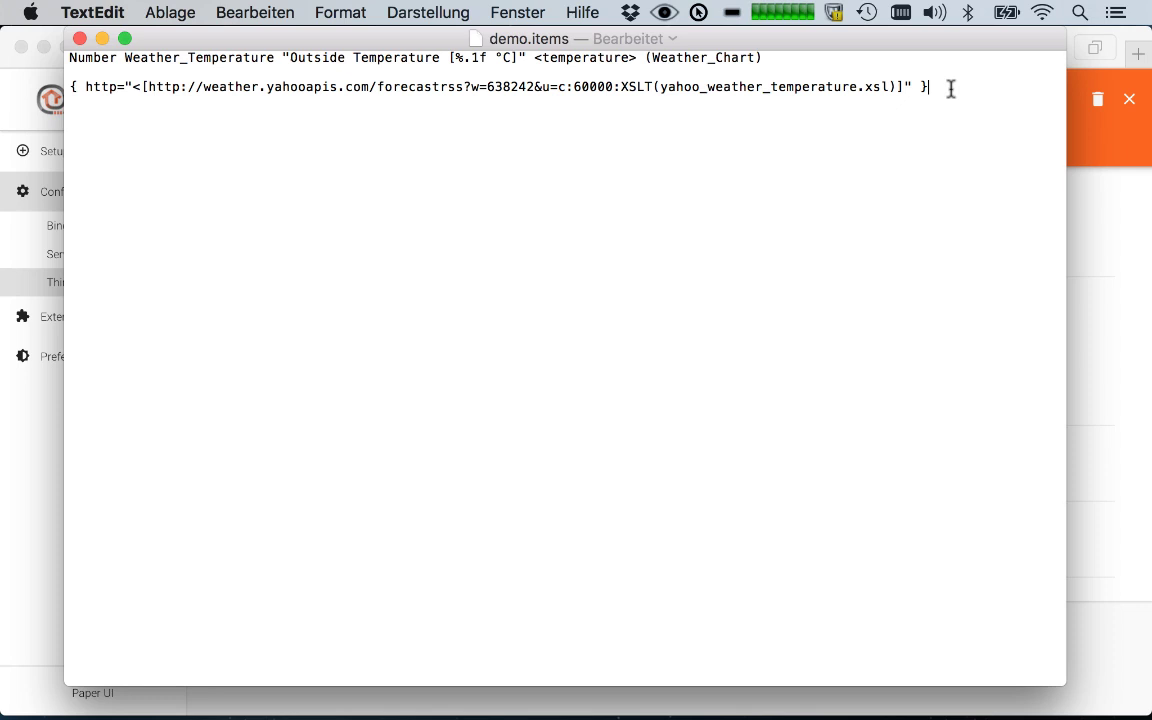
left_click_drag(941, 86, 65, 88)
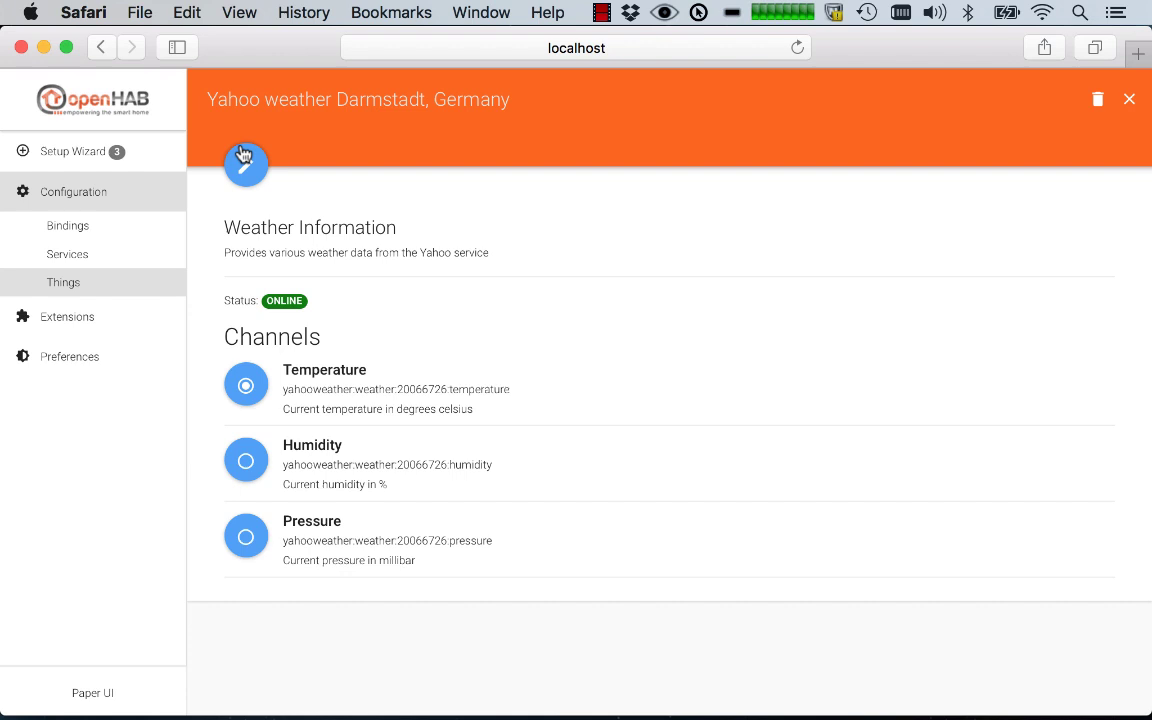
Step: Switch back to Safari and open the openHAB 2.0 welcome page on localhost:8080
key("super+Tab")
key("super+r")
left_click(660, 48)
left_click(472, 48)
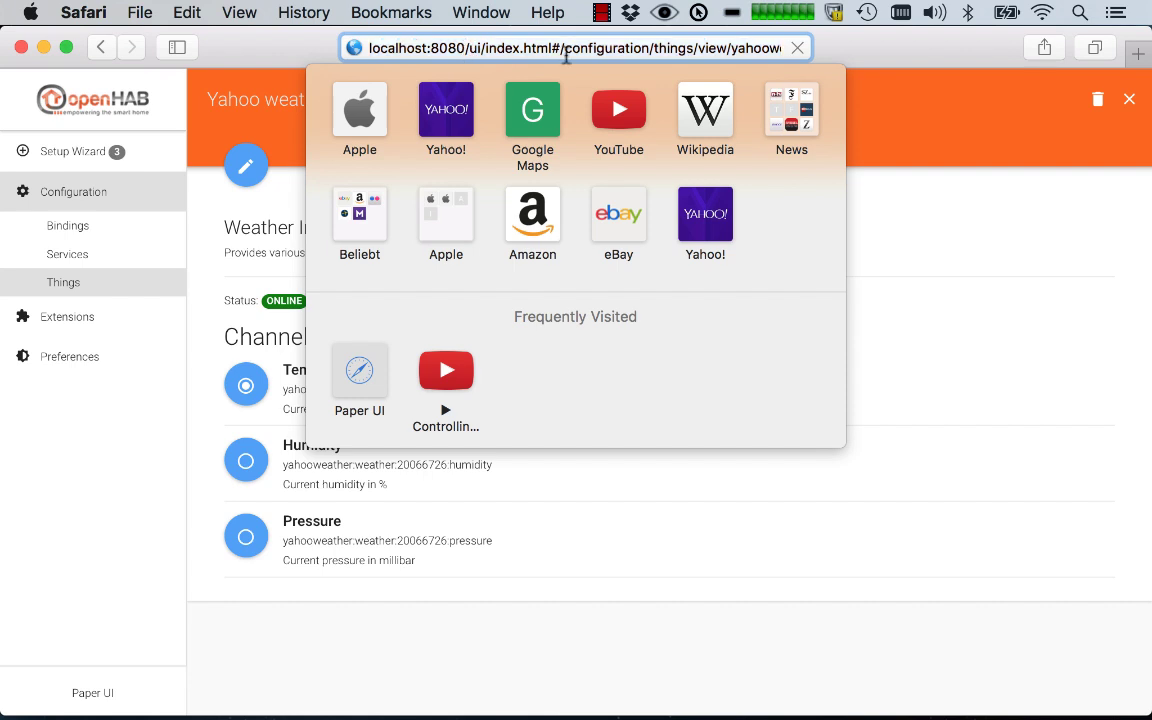
key("super+shift+Right")
key("BackSpace")
key("Return")
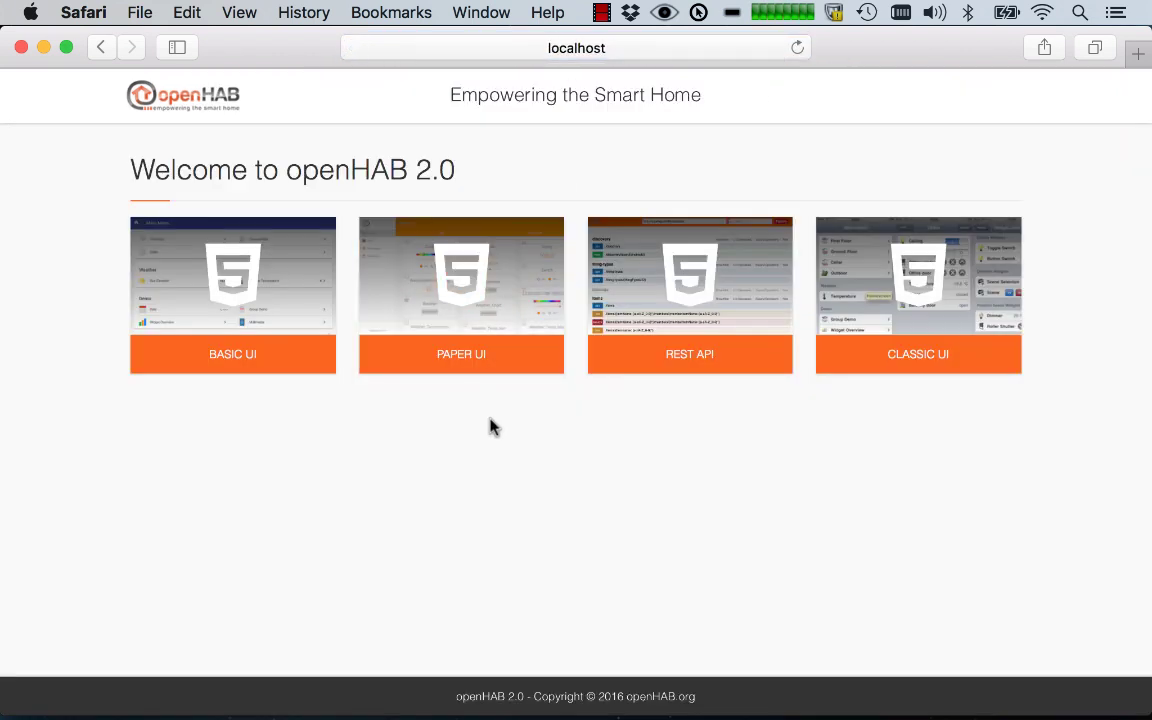
Step: View the Main Menu in Classic UI, return to the welcome page and open the same menu in Basic UI
left_click(939, 317)
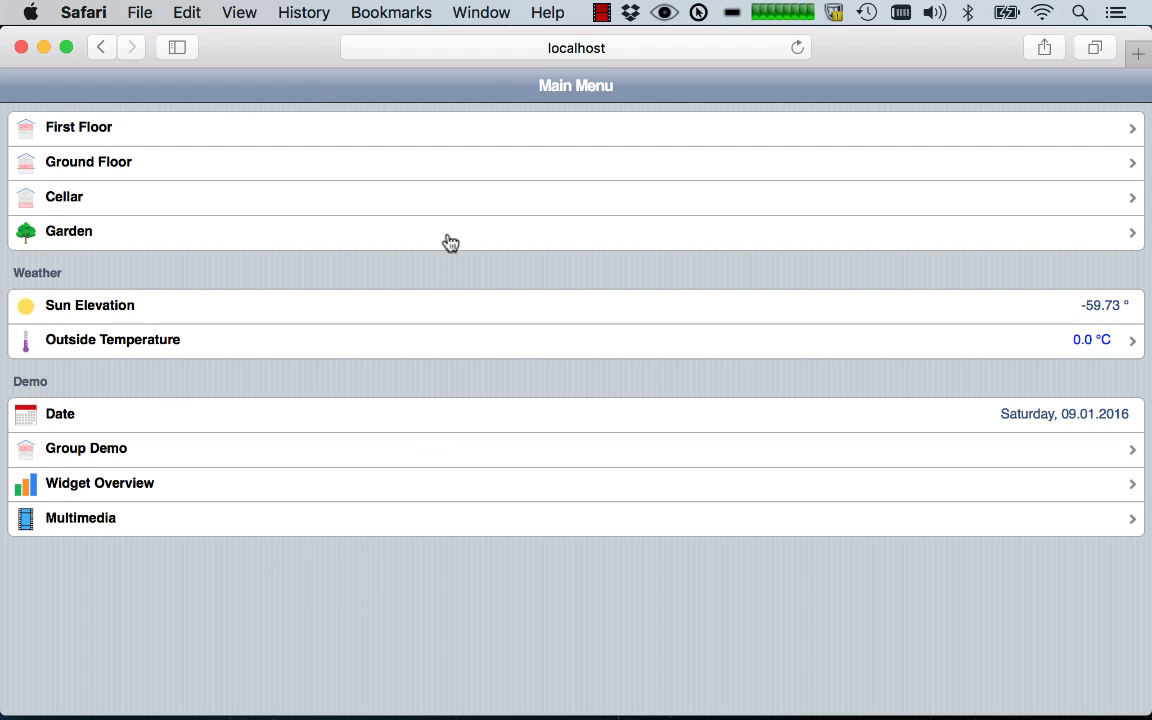
left_click(101, 48)
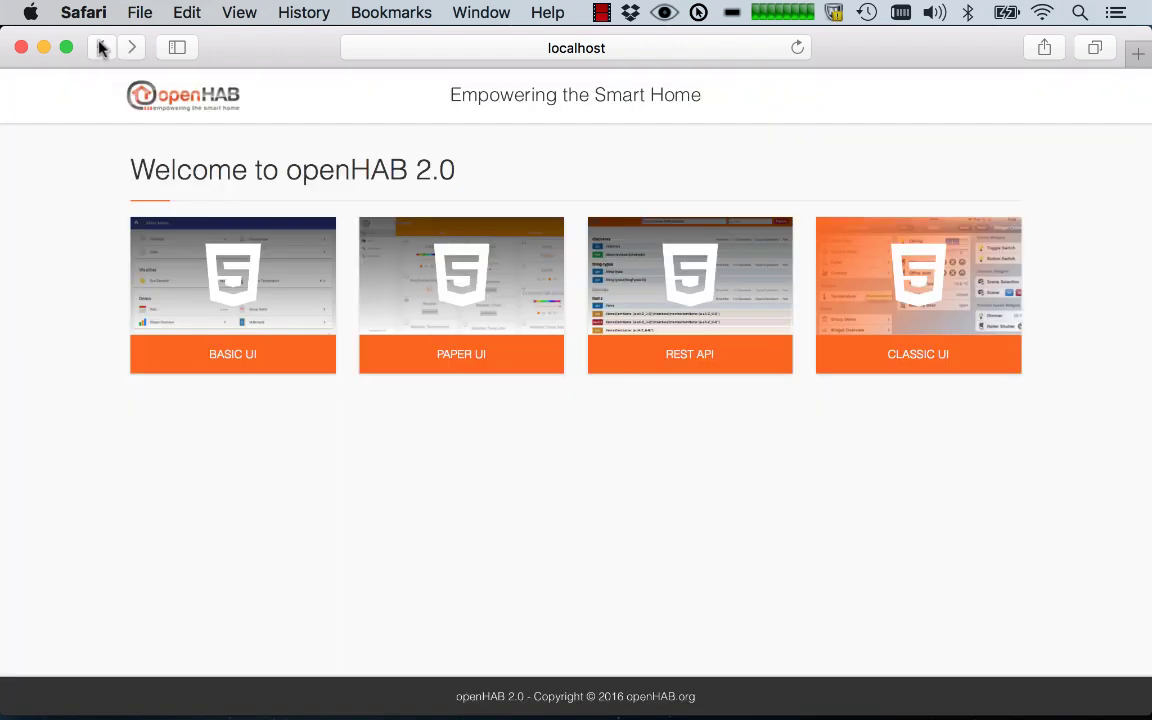
left_click(293, 276)
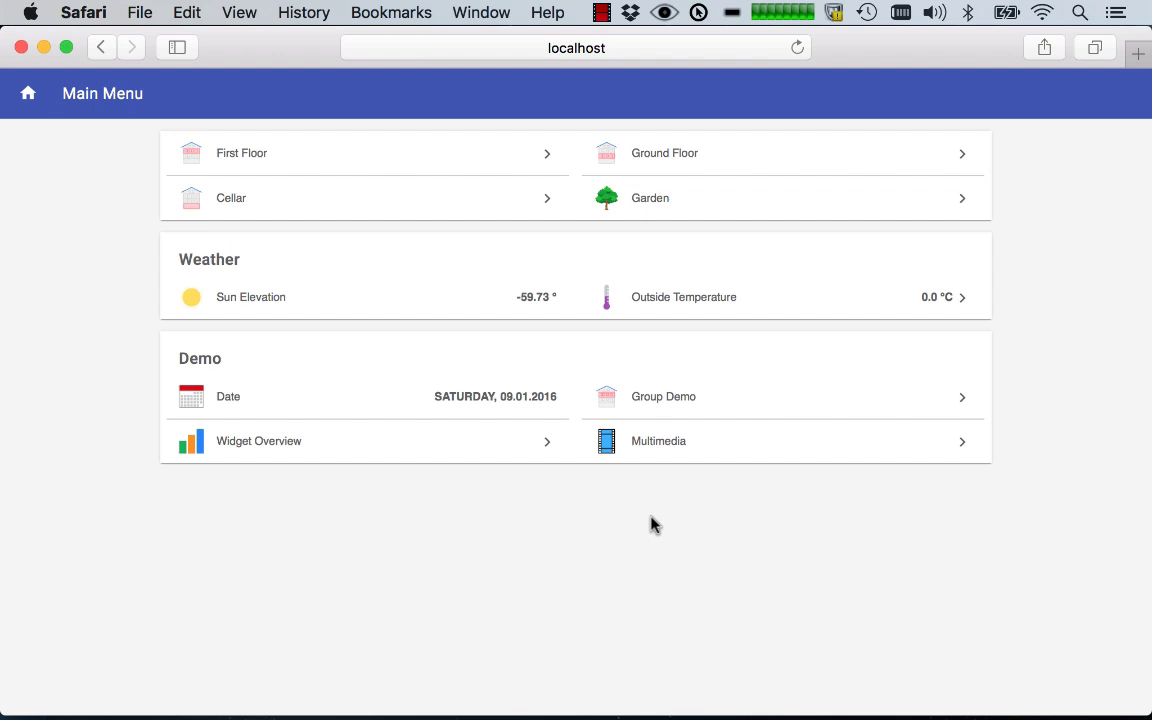
Step: Open the First Floor's Bathroom page and toggle the Ceiling light
left_click(259, 160)
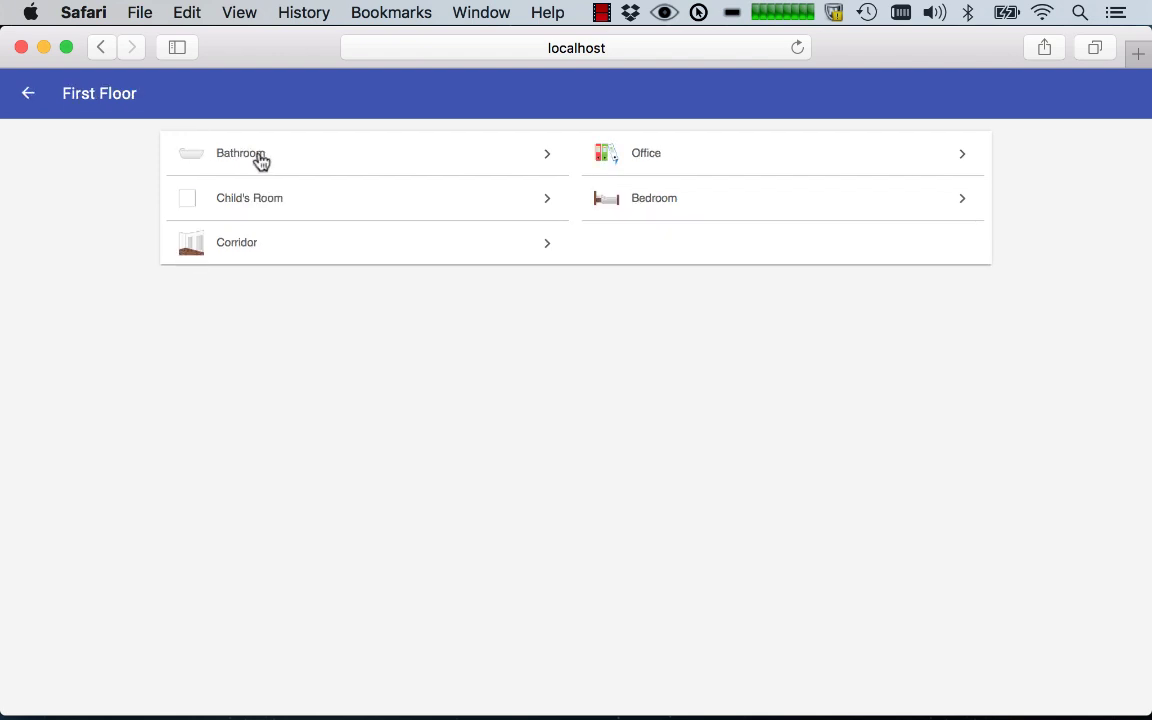
left_click(259, 160)
left_click(541, 155)
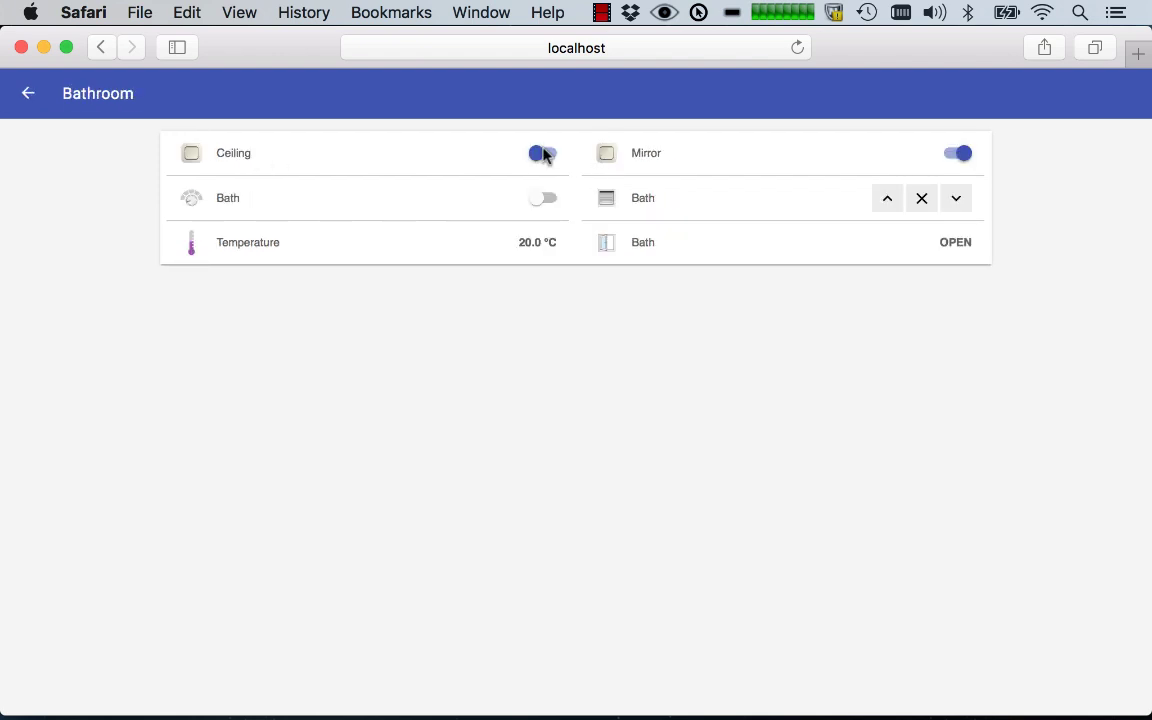